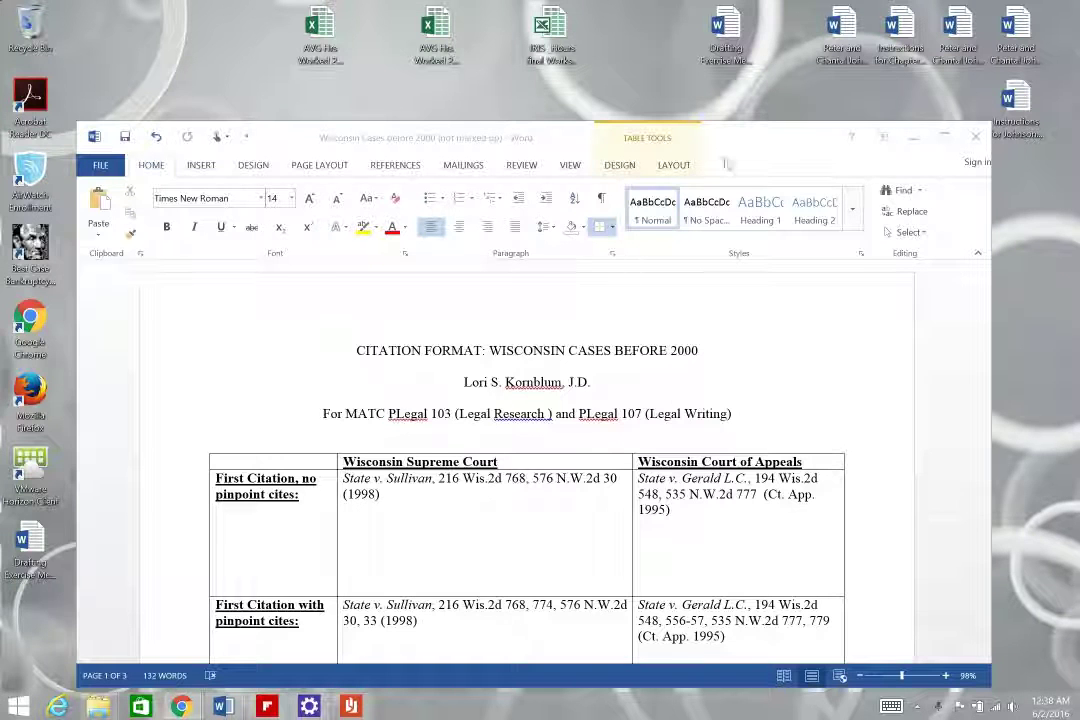
Highlight both case names in the "First Citation, no pinpoint cites" row with yellow ink
left_click_drag(727, 163, 704, 80)
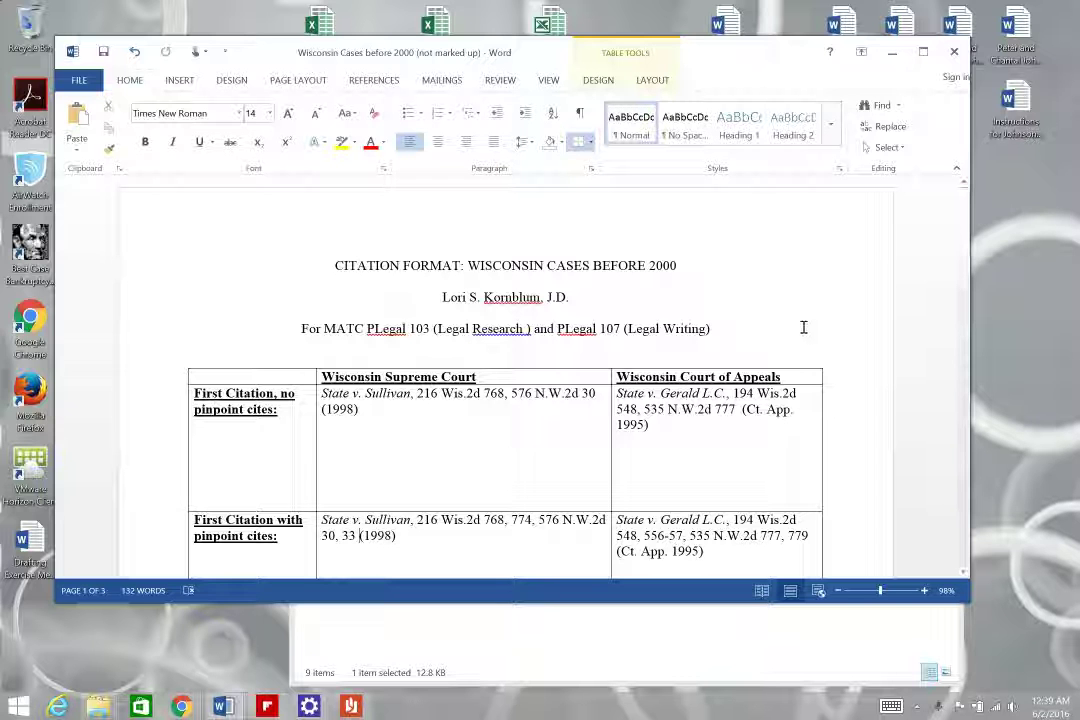
scroll(810, 320, "down", 2)
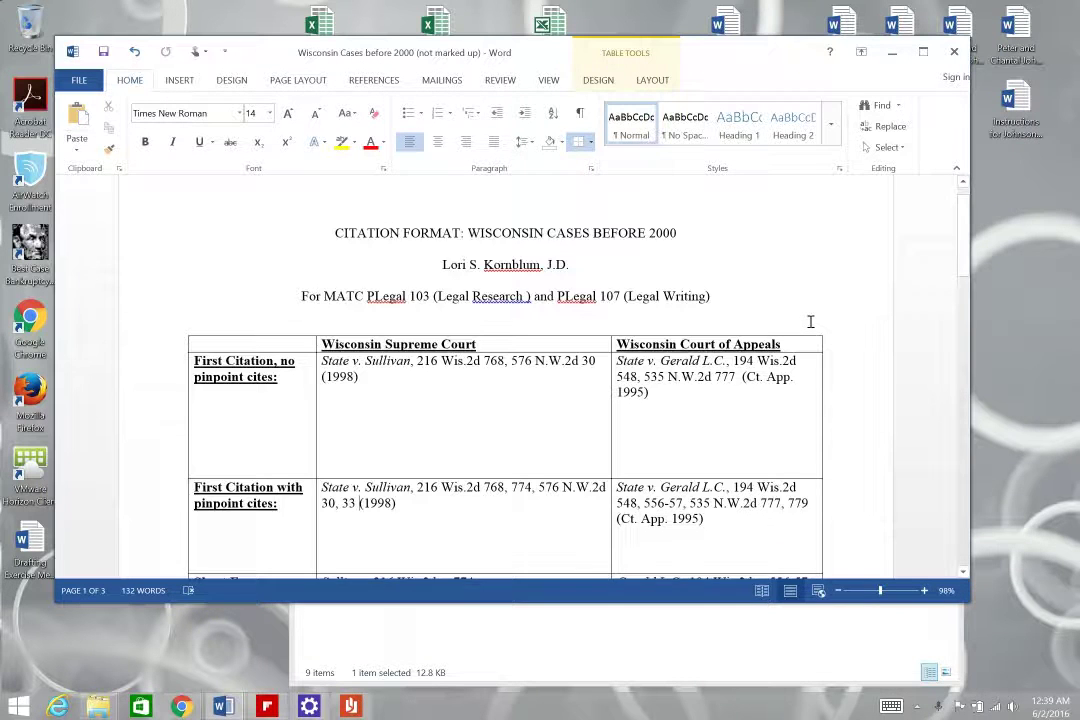
scroll(810, 320, "down", 1)
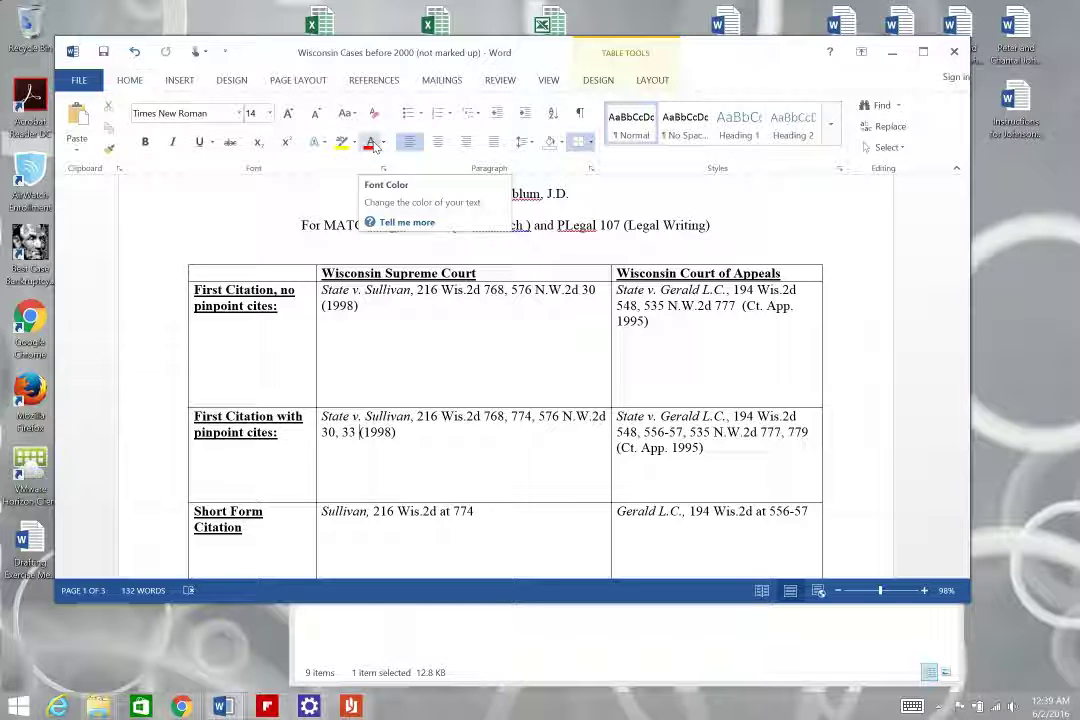
left_click(443, 194)
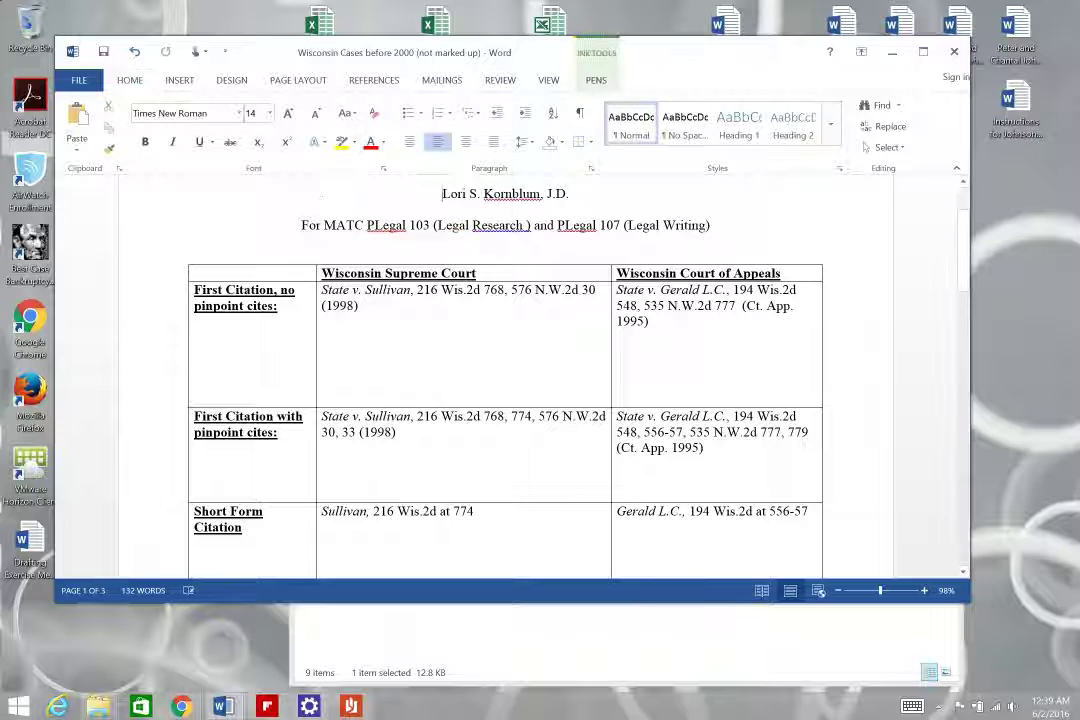
left_click(594, 80)
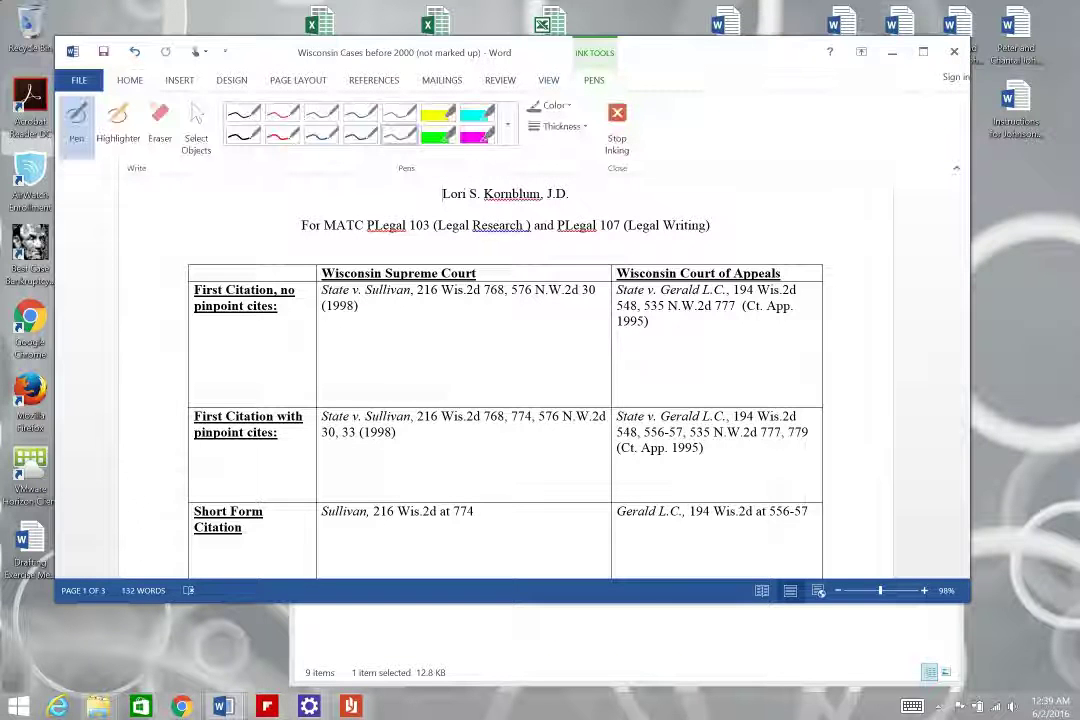
left_click(118, 120)
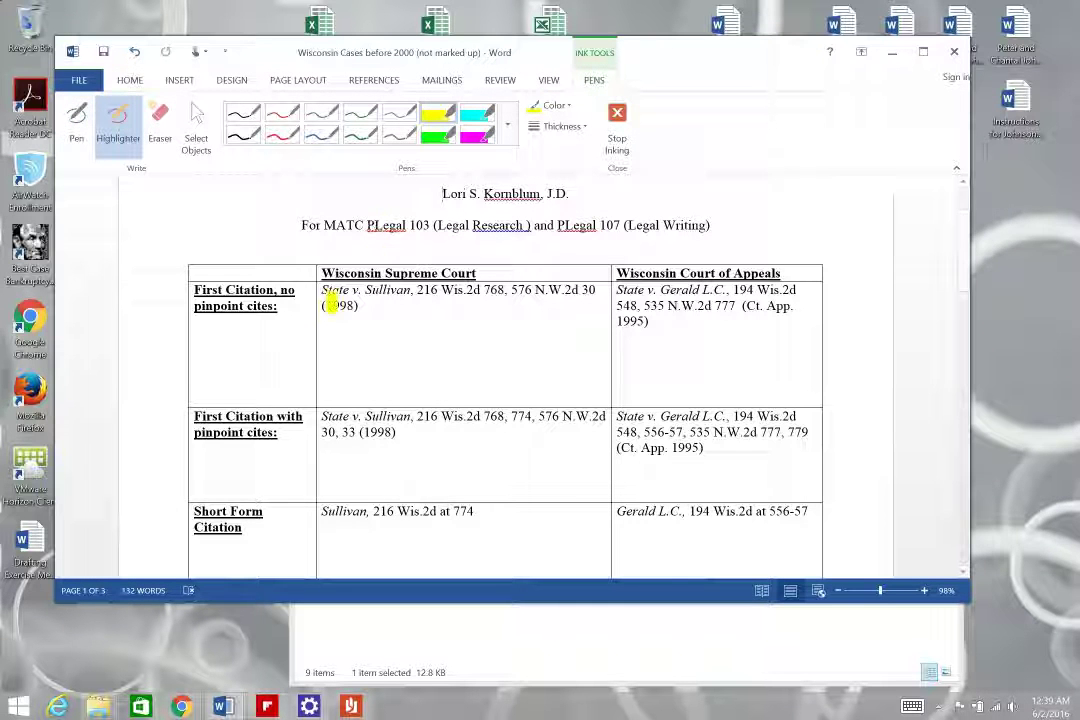
left_click_drag(325, 293, 412, 291)
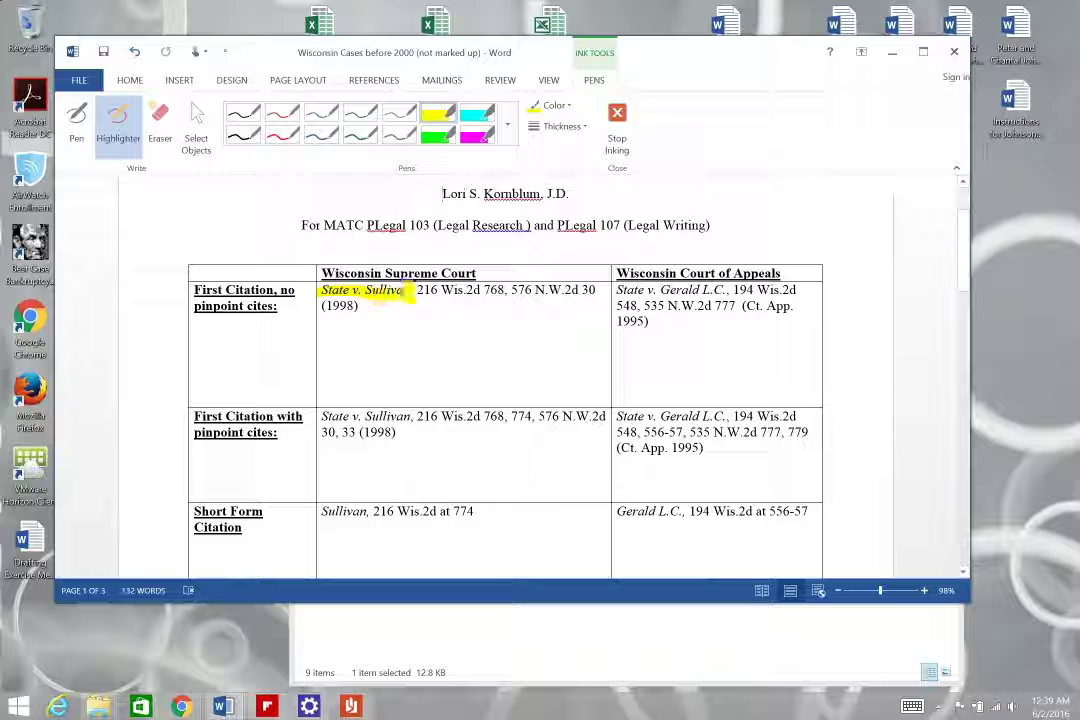
left_click_drag(617, 293, 731, 290)
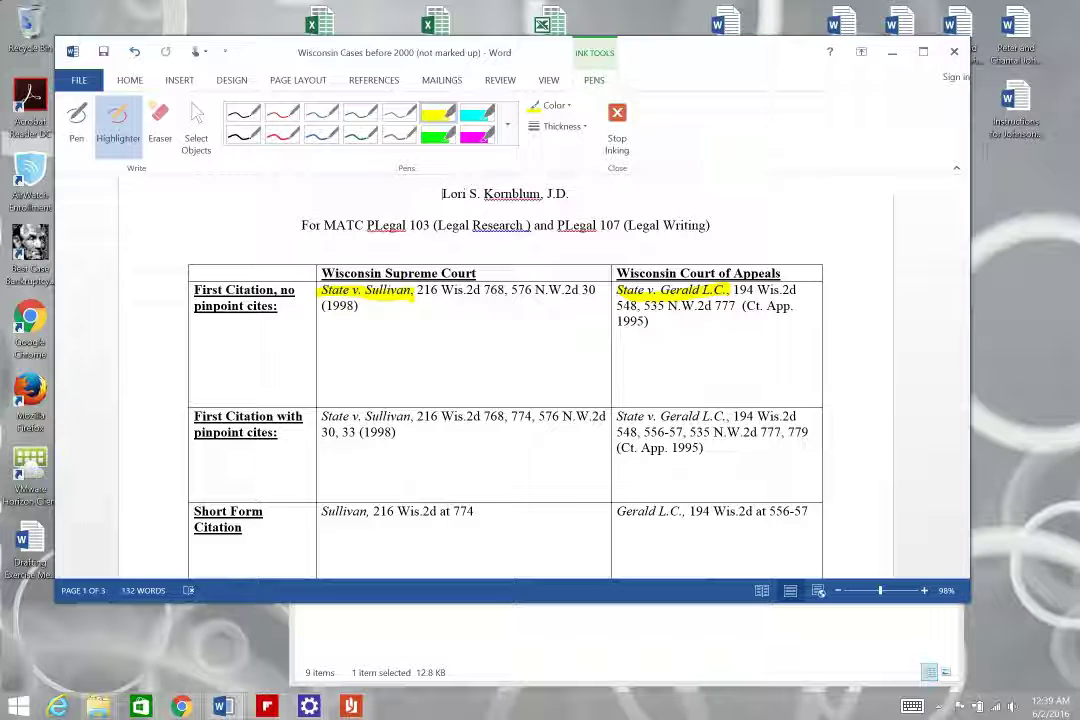
Underline the Wis.2d citations in green and the N.W.2d citations in red in both cells of the first citation row
left_click(360, 134)
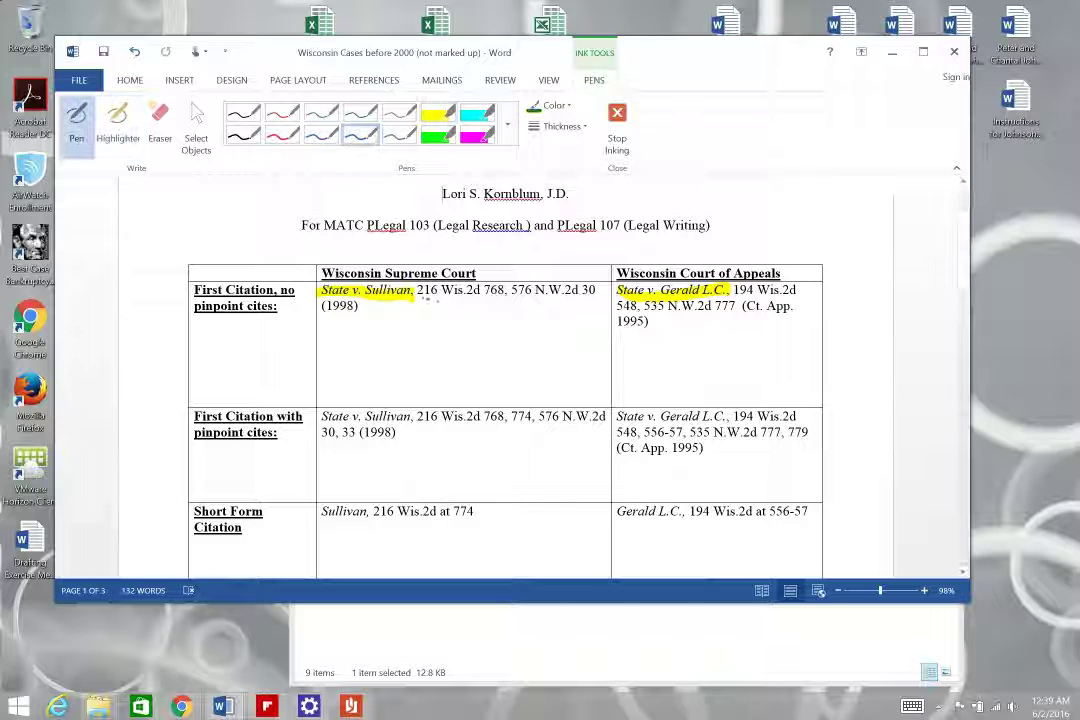
left_click_drag(422, 298, 510, 297)
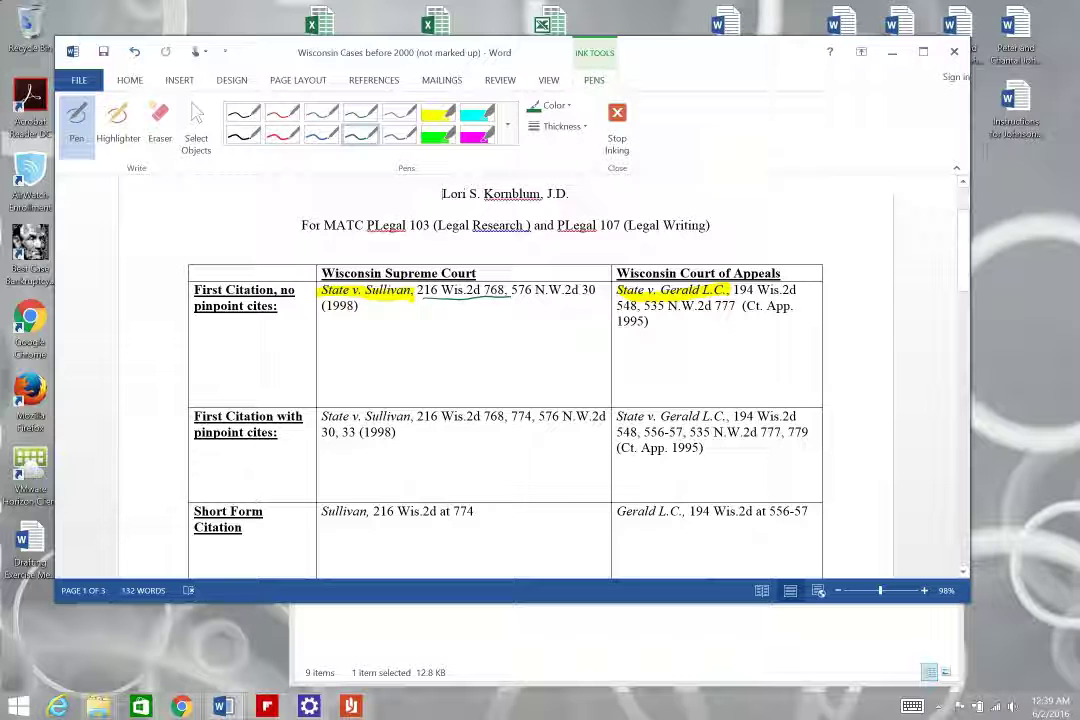
left_click_drag(740, 298, 797, 296)
left_click(282, 134)
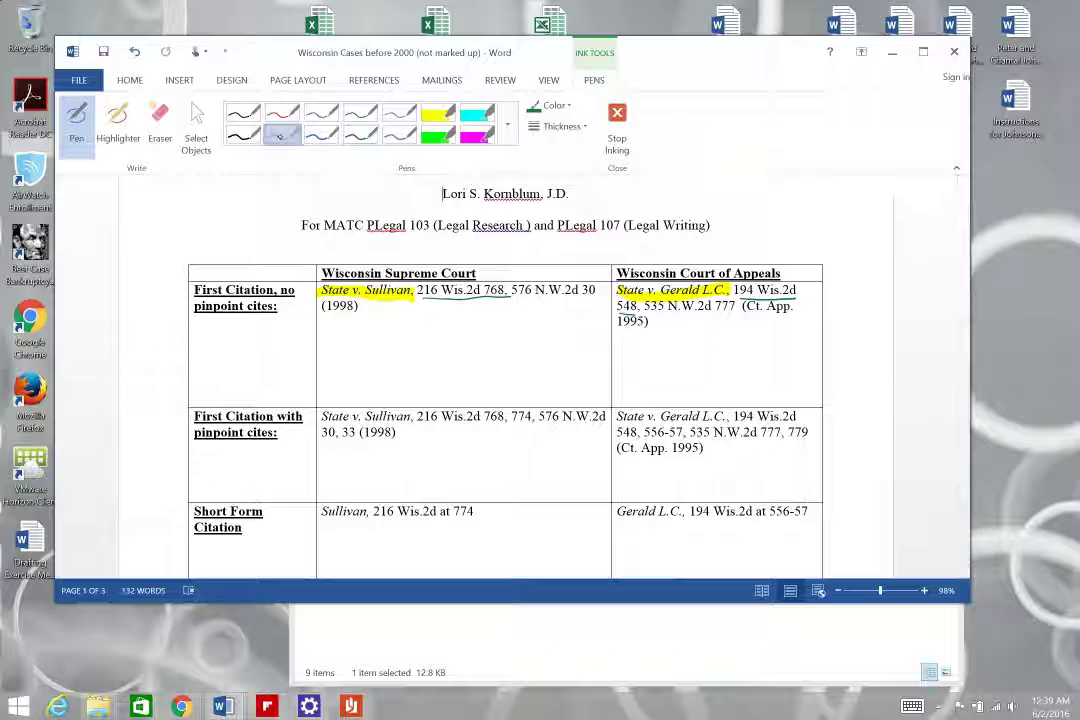
left_click_drag(511, 296, 735, 312)
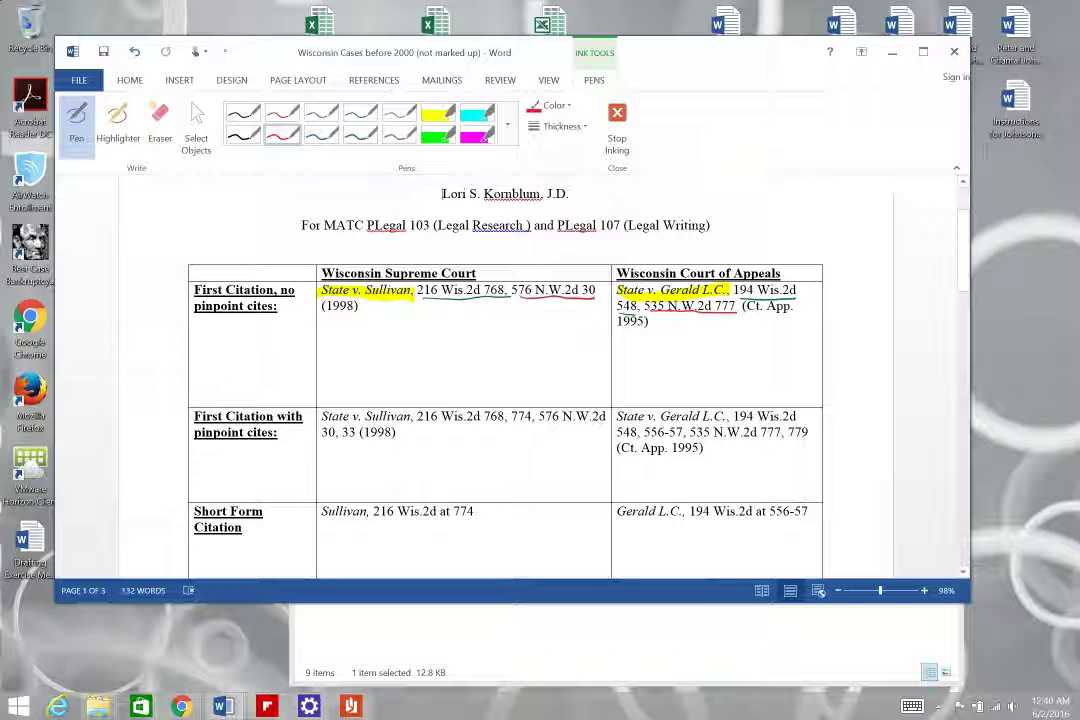
Circle the volume, source and first page of both Wis.2d citations in red, labelling the Supreme Court ones "vol.", "source" and "1st page"
mouse_move(441, 283)
left_mouse_down()
mouse_move(416, 289)
mouse_move(438, 305)
mouse_move(434, 280)
mouse_move(421, 350)
mouse_move(463, 349)
left_mouse_up()
mouse_move(450, 290)
left_mouse_down()
mouse_move(492, 285)
mouse_move(452, 284)
mouse_move(478, 366)
mouse_move(555, 345)
left_mouse_up()
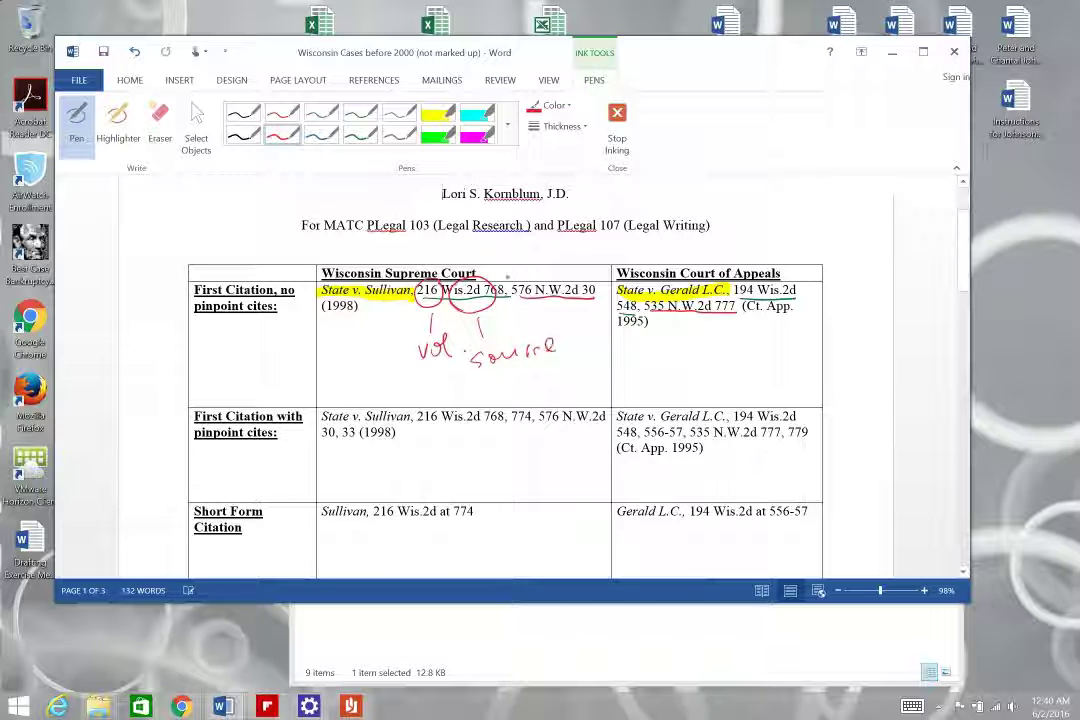
mouse_move(508, 277)
left_mouse_down()
mouse_move(508, 304)
mouse_move(506, 277)
left_mouse_up()
mouse_move(507, 309)
left_mouse_down()
mouse_move(528, 327)
mouse_move(571, 326)
mouse_move(585, 340)
mouse_move(603, 313)
left_mouse_up()
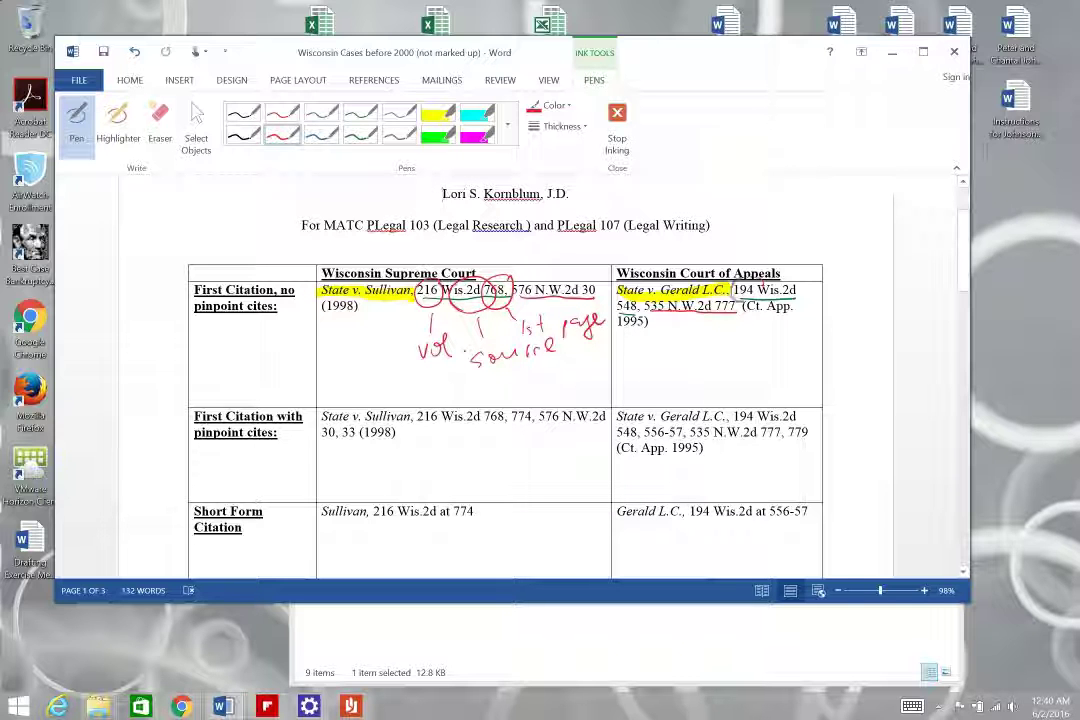
left_click_drag(750, 283, 770, 284)
left_click_drag(641, 301, 645, 309)
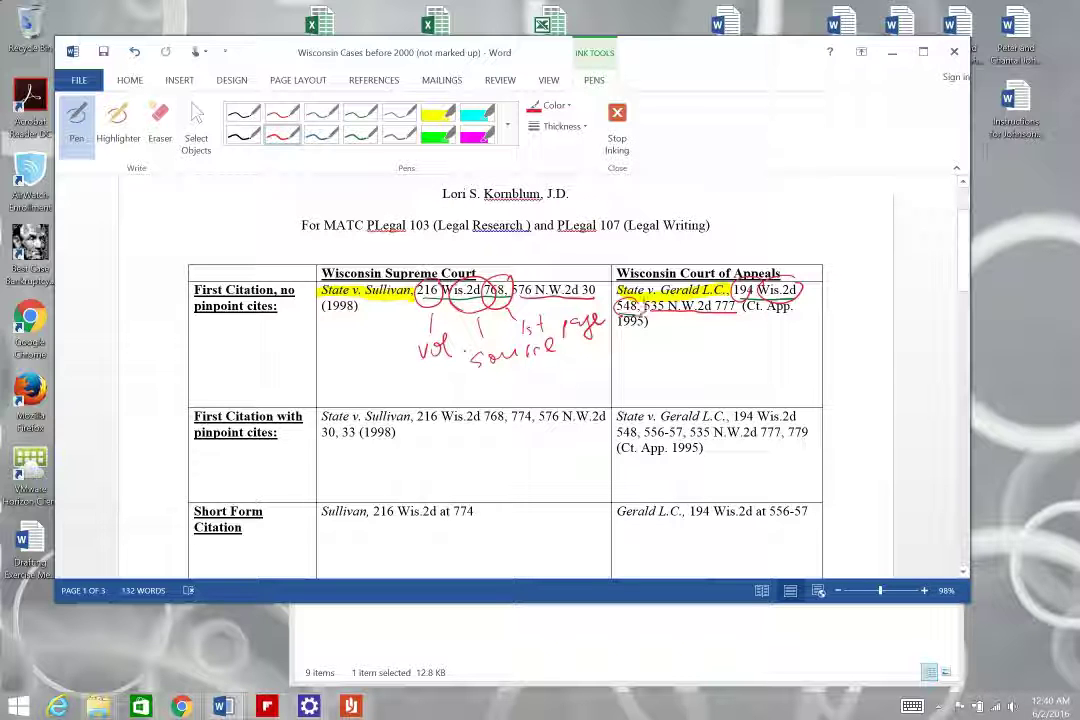
Circle the volume, source and first page of both N.W.2d citations in blue, writing "vol." and "1st page" above the Supreme Court one
left_click(321, 134)
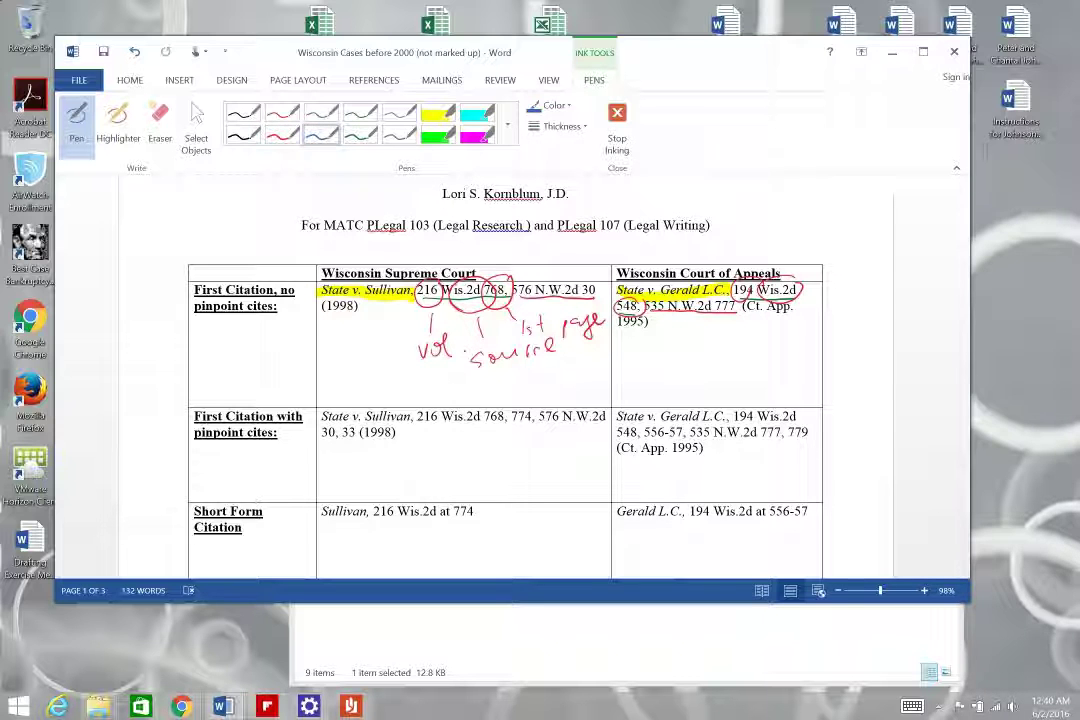
mouse_move(518, 277)
left_mouse_down()
mouse_move(530, 302)
mouse_move(549, 265)
mouse_move(590, 258)
mouse_move(541, 283)
mouse_move(594, 278)
mouse_move(624, 258)
left_mouse_up()
mouse_move(636, 243)
left_mouse_down()
mouse_move(634, 259)
mouse_move(640, 249)
left_mouse_up()
left_click_drag(654, 244, 656, 252)
mouse_move(666, 243)
left_mouse_down()
mouse_move(672, 257)
mouse_move(690, 250)
left_mouse_up()
mouse_move(658, 292)
left_mouse_down()
mouse_move(662, 310)
mouse_move(660, 294)
left_mouse_up()
mouse_move(697, 292)
left_mouse_down()
mouse_move(680, 294)
mouse_move(734, 305)
left_mouse_up()
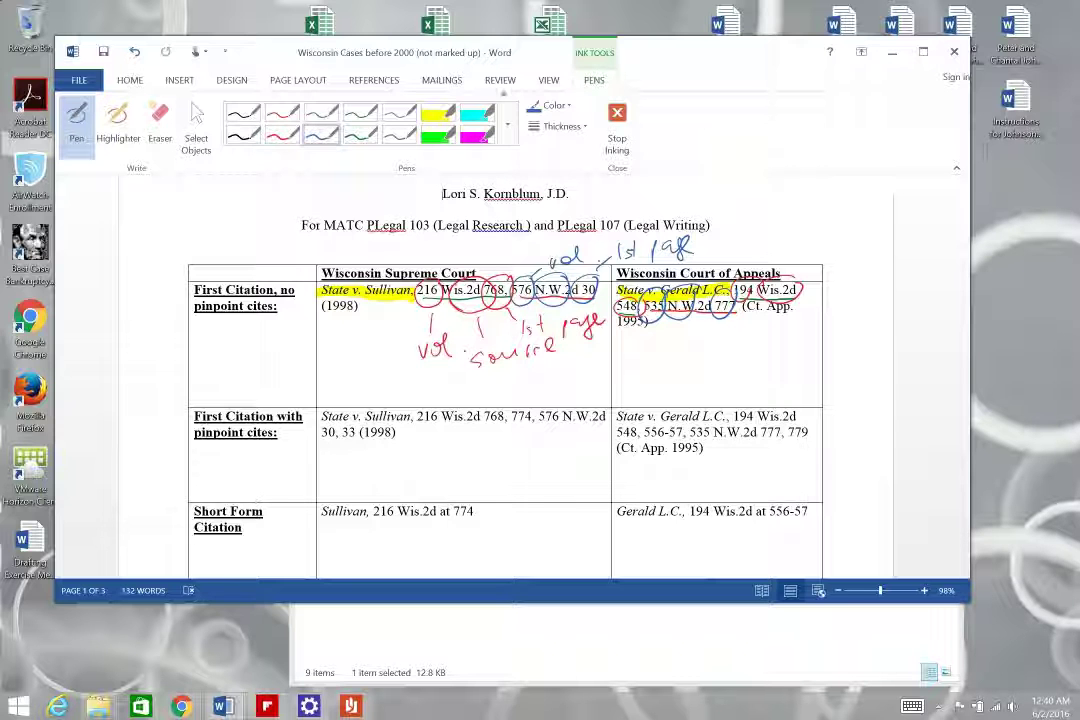
Highlight the parentheticals "(1998)" and "(Ct. App. 1995)" in the first citation row with turquoise ink
left_click(118, 120)
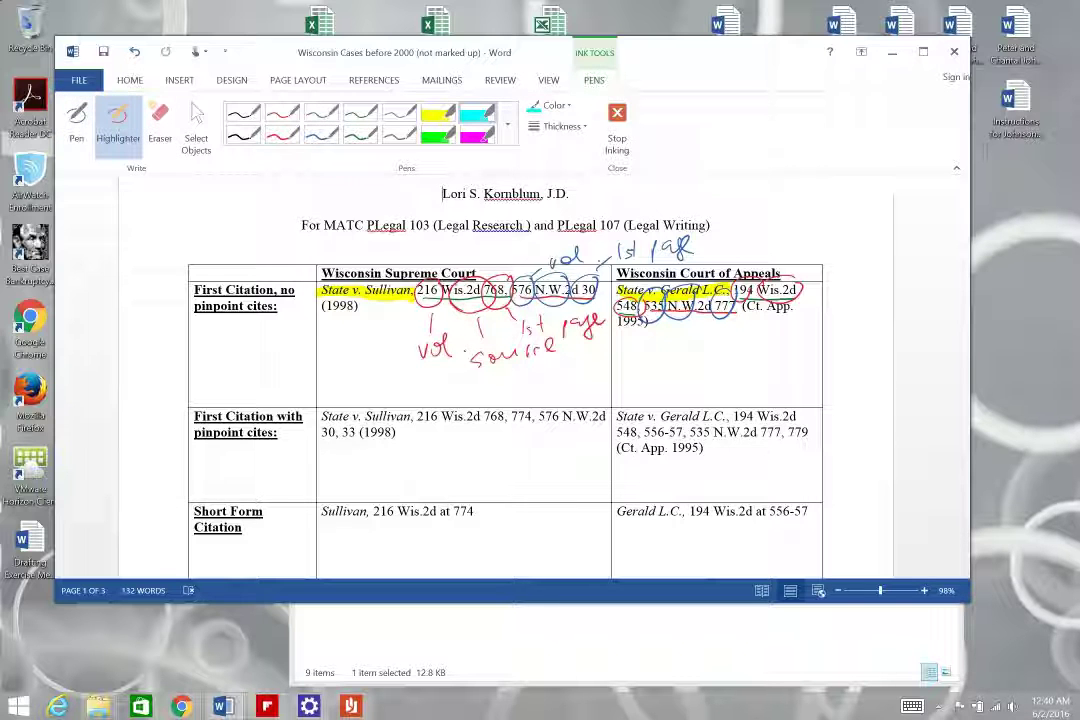
left_click_drag(315, 307, 381, 312)
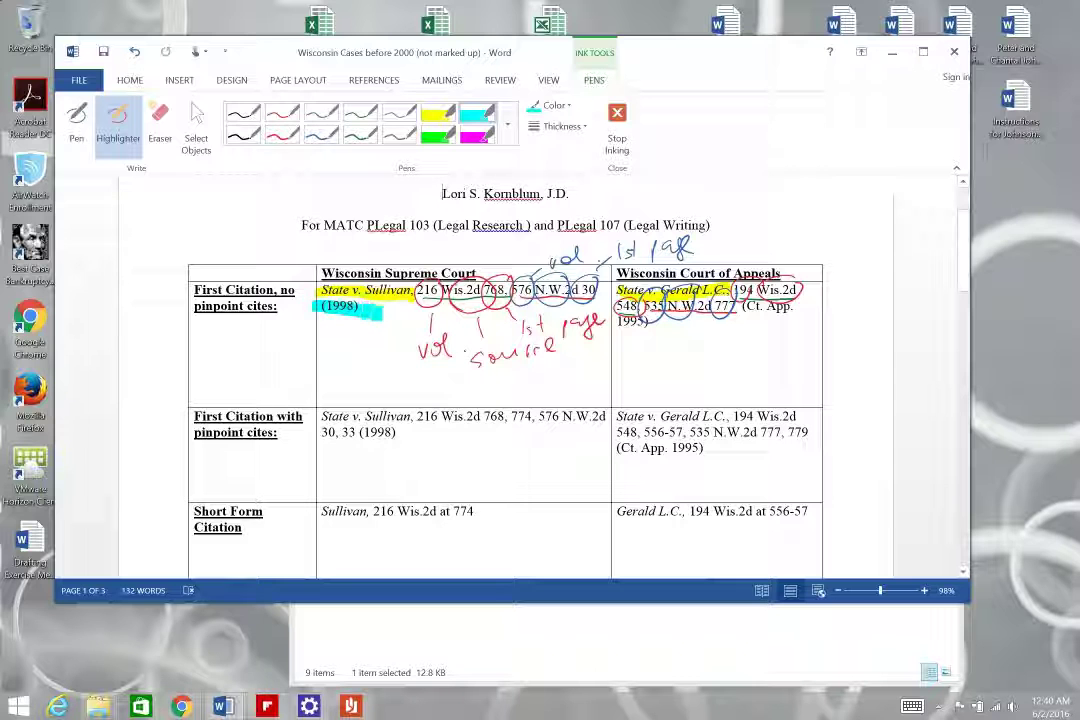
key("Escape")
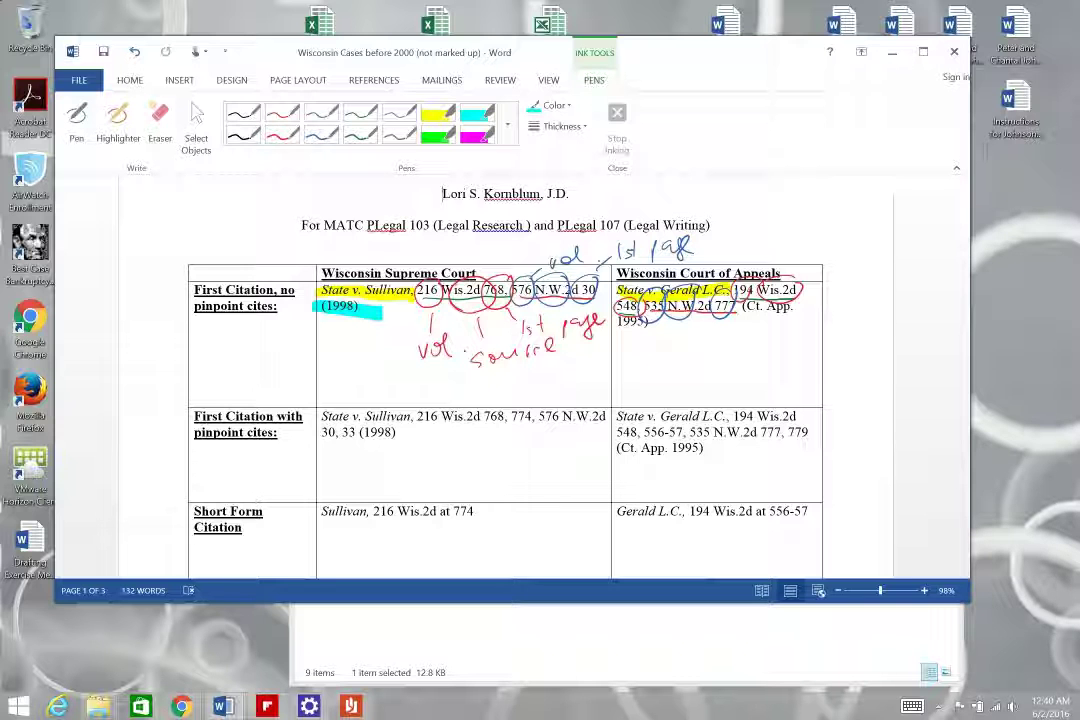
left_click(118, 120)
left_click_drag(740, 308, 806, 316)
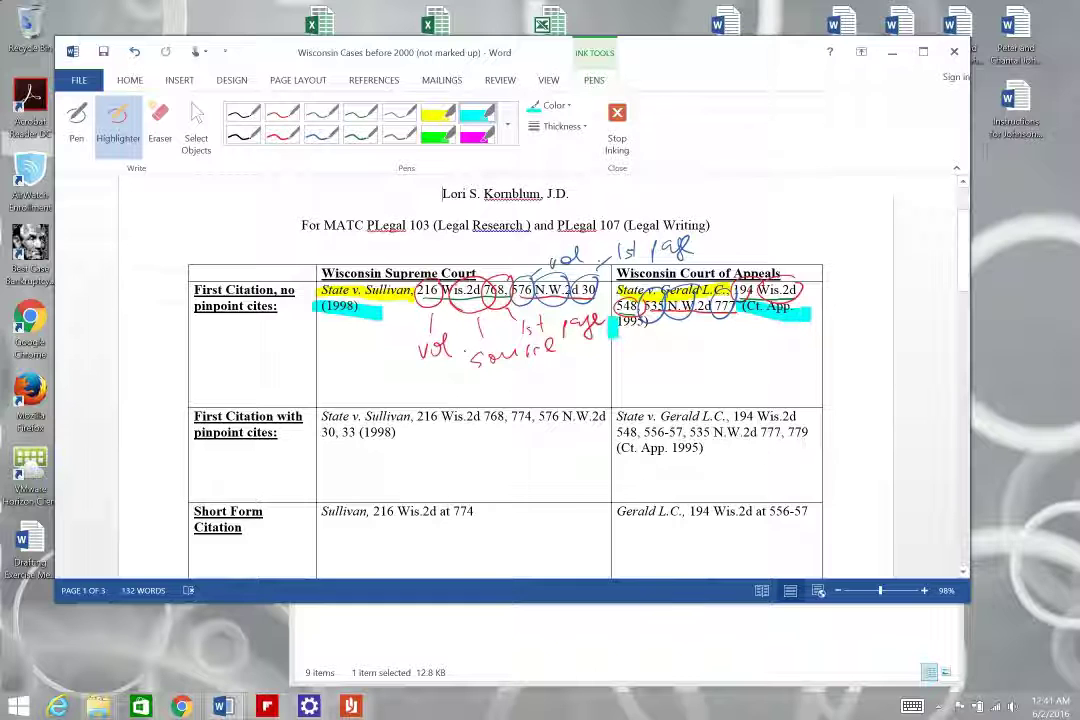
left_click_drag(618, 322, 652, 322)
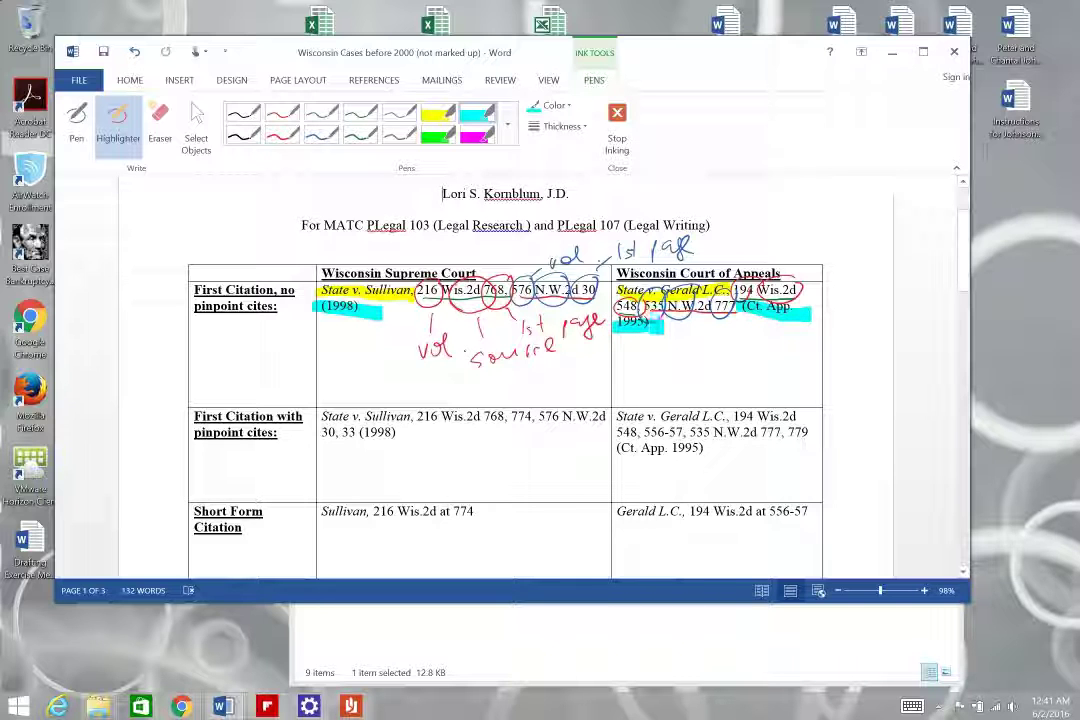
key("Escape")
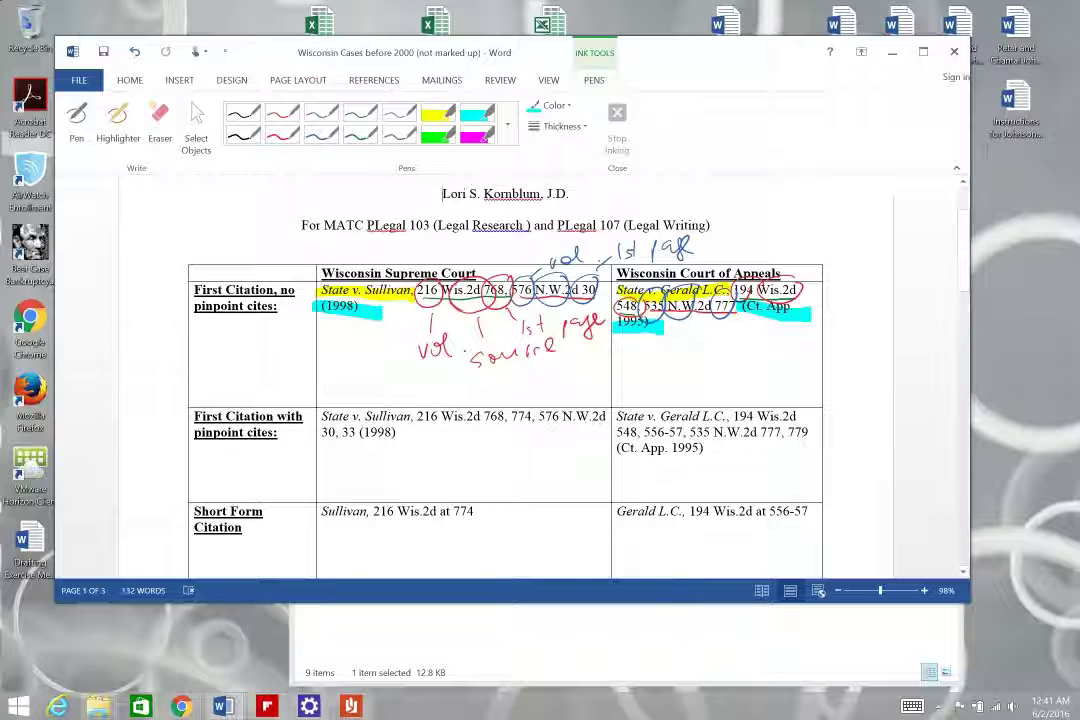
Handwrite "(year)" in red below the first Supreme Court citation and "(Ct. App. year)" below the first Court of Appeals citation
left_click(334, 395)
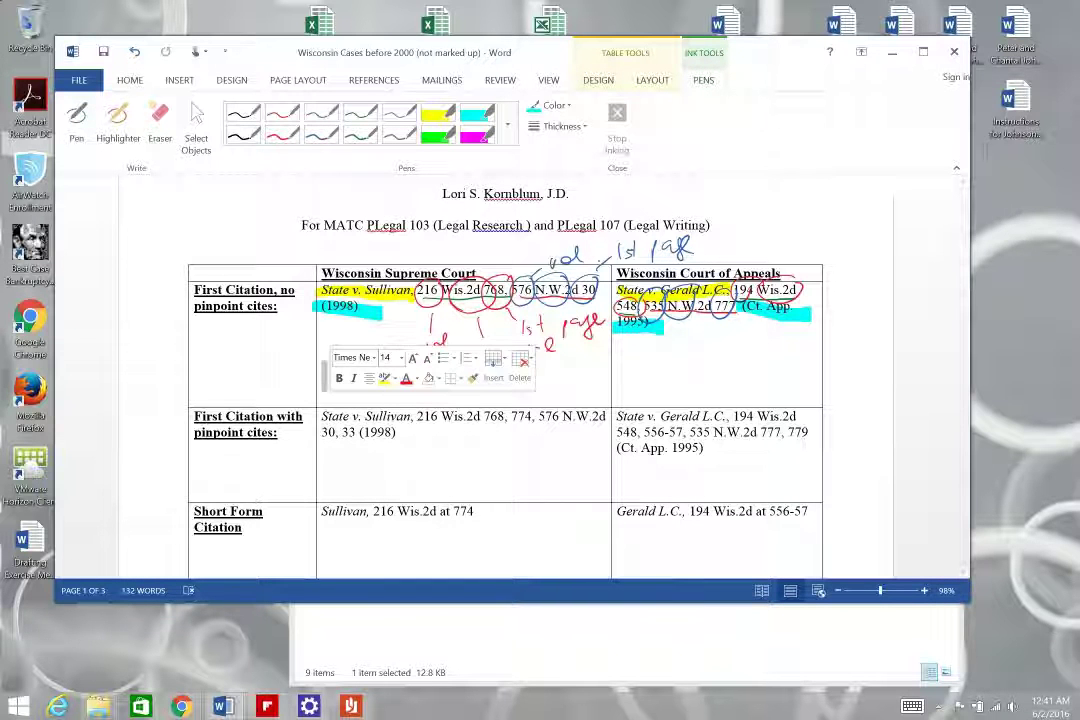
left_click(282, 134)
mouse_move(336, 364)
left_mouse_down()
mouse_move(336, 397)
mouse_move(354, 389)
mouse_move(345, 408)
left_mouse_up()
mouse_move(361, 392)
left_mouse_down()
mouse_move(412, 386)
mouse_move(422, 396)
left_mouse_up()
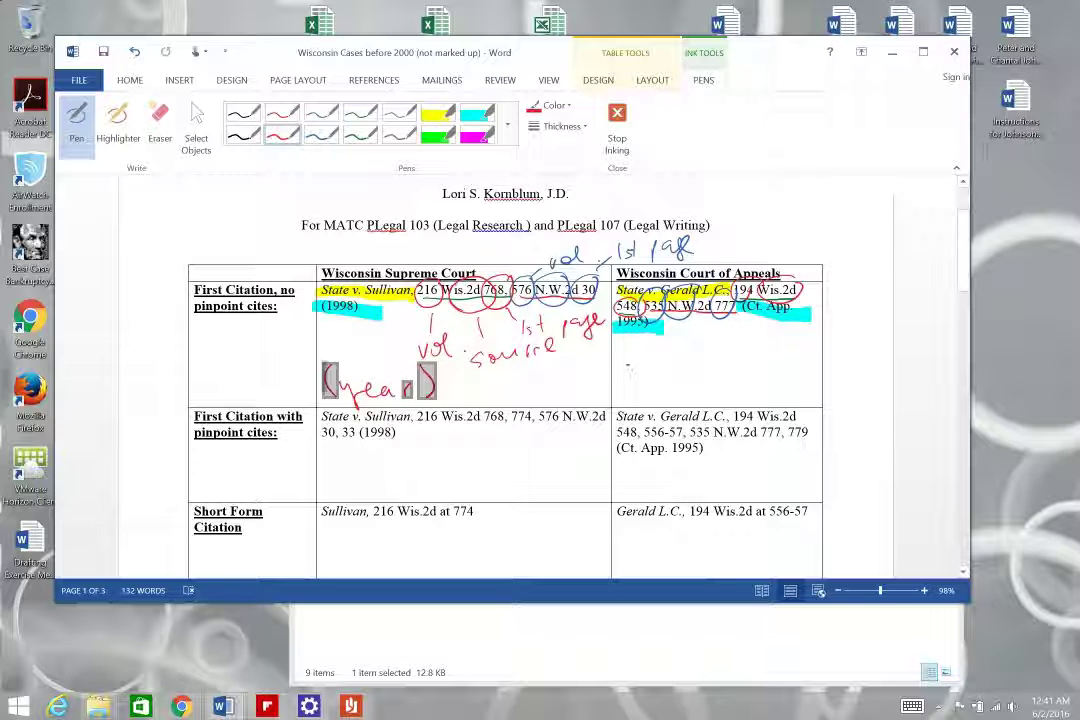
mouse_move(635, 366)
left_mouse_down()
mouse_move(634, 399)
mouse_move(668, 392)
mouse_move(676, 376)
mouse_move(718, 386)
left_mouse_up()
left_click(682, 386)
mouse_move(721, 374)
left_mouse_down()
mouse_move(732, 388)
mouse_move(774, 392)
mouse_move(808, 372)
mouse_move(813, 384)
left_mouse_up()
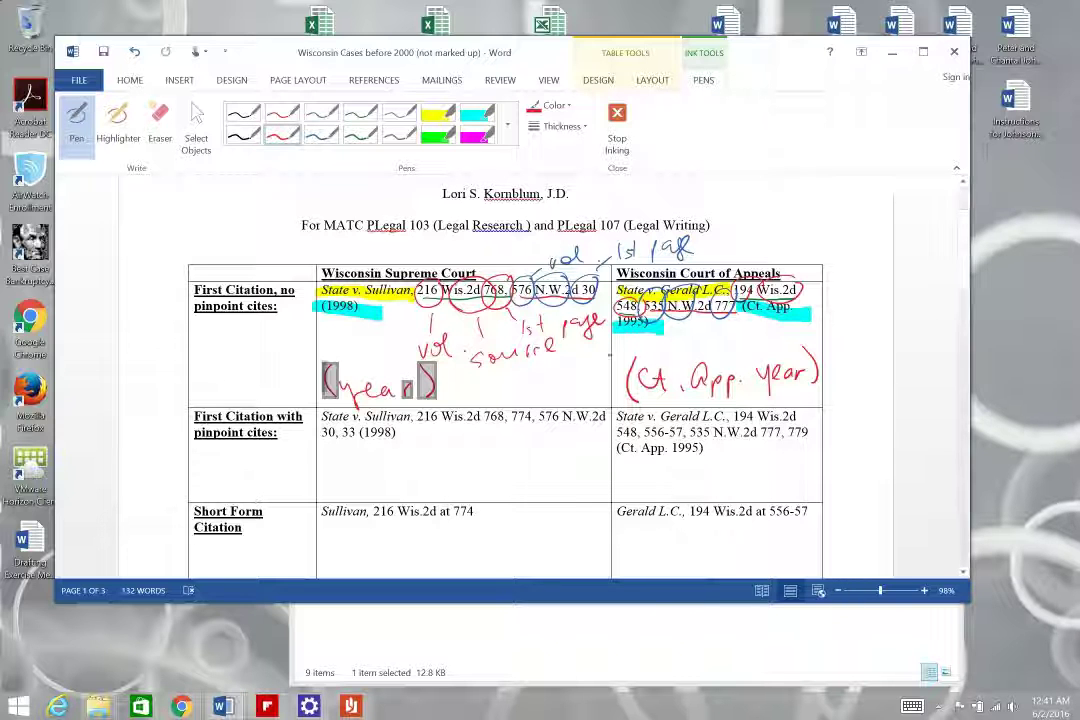
Circle the pinpoint pages 774 and 33 in red in the Supreme Court citation of the pinpoint row
scroll(589, 345, "down", 1)
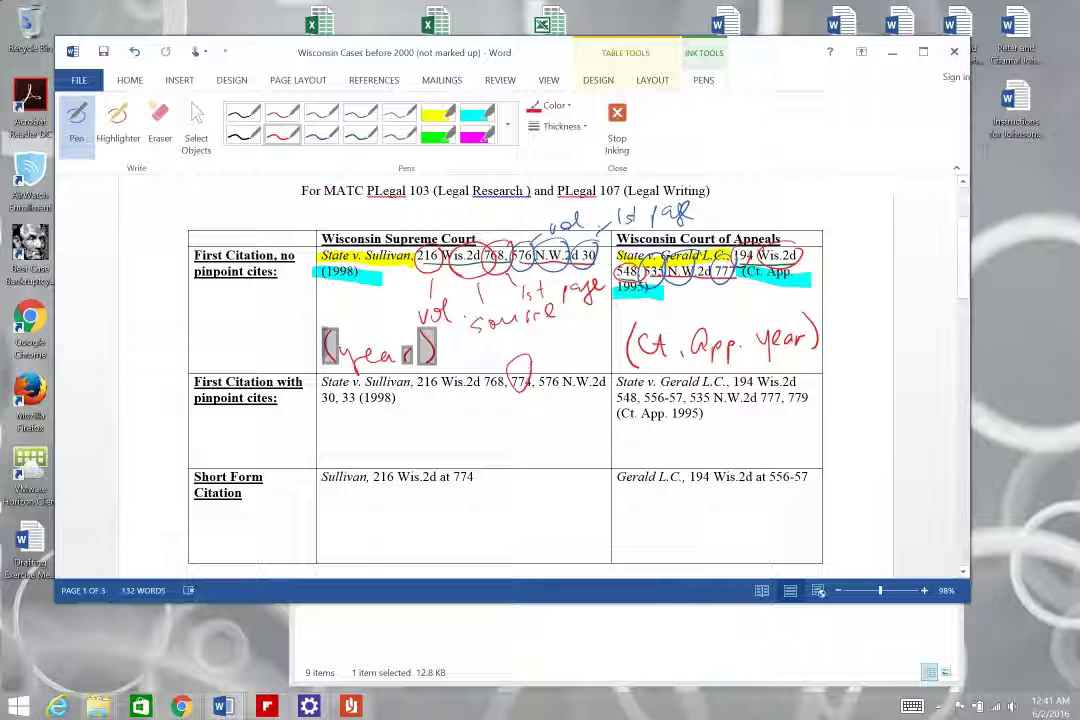
left_click_drag(521, 355, 514, 358)
left_click_drag(350, 386, 345, 388)
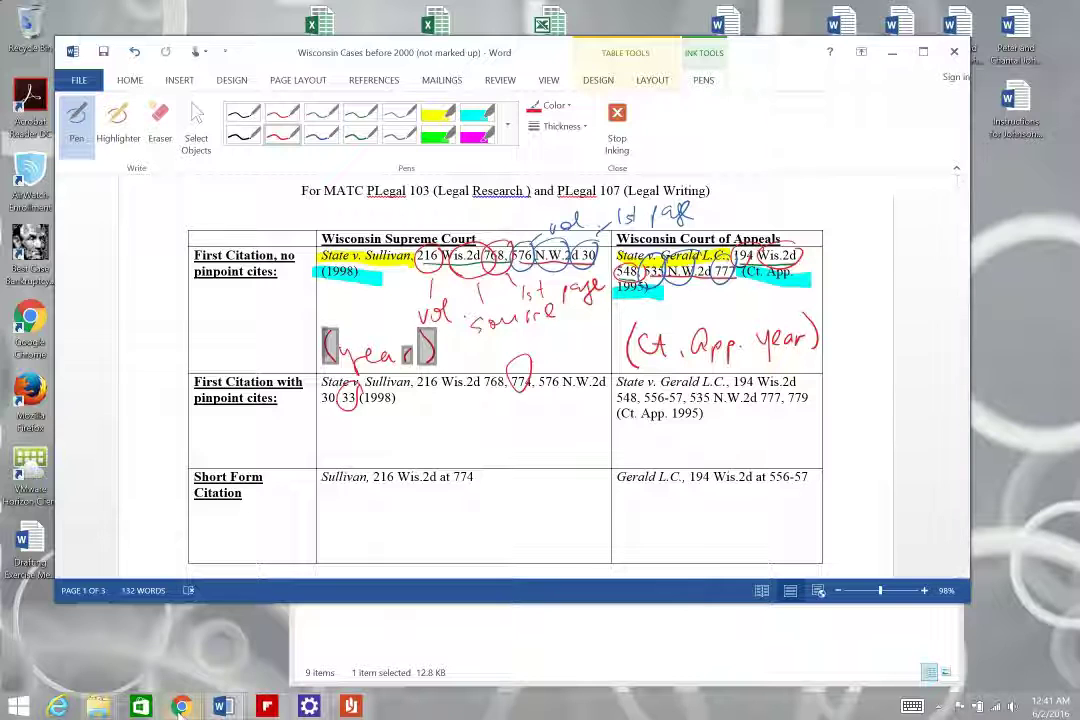
Switch to the Westlaw case document in Chrome and examine the star page numbers around the start of the opinion
left_click(181, 706)
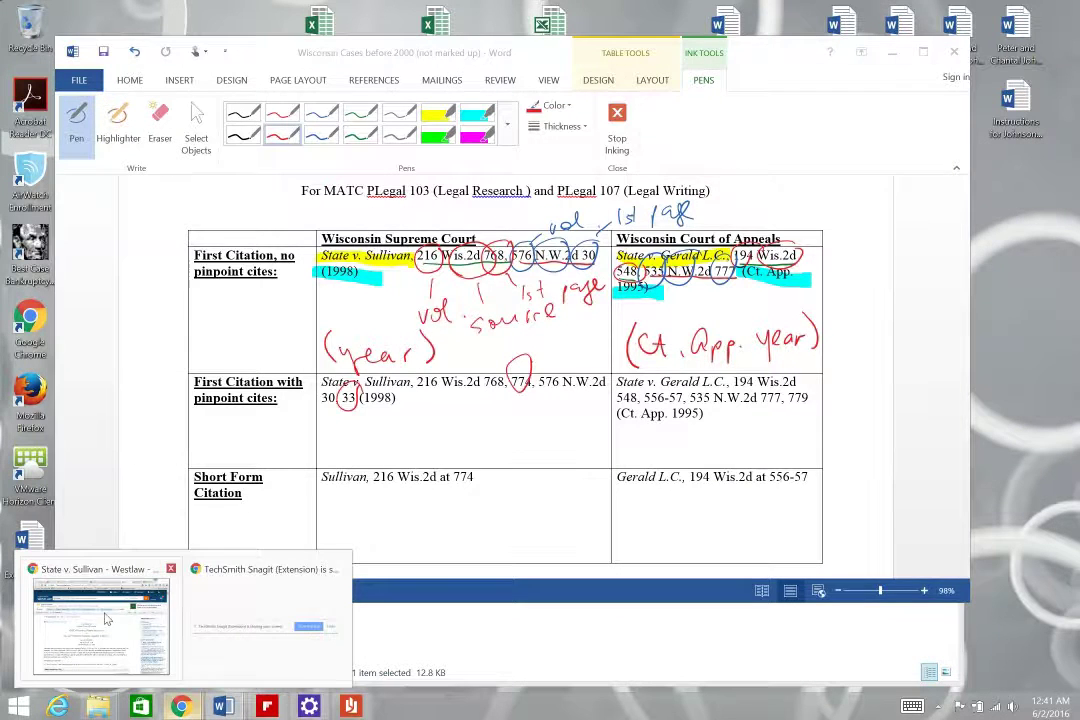
left_click(106, 619)
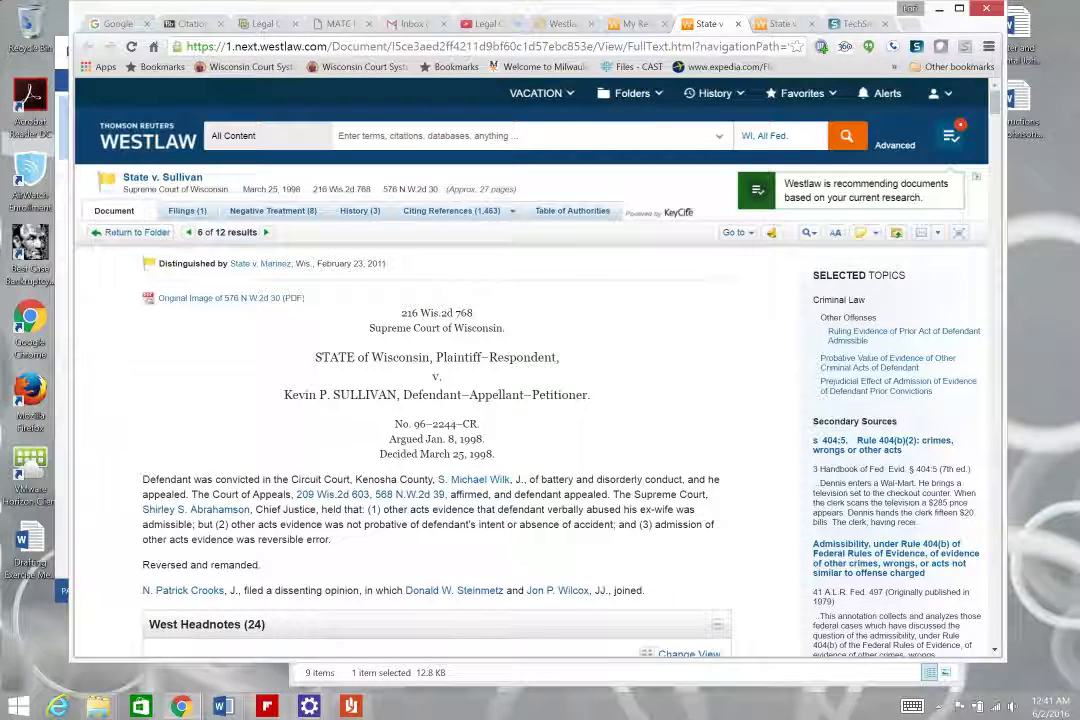
scroll(555, 434, "down", 20)
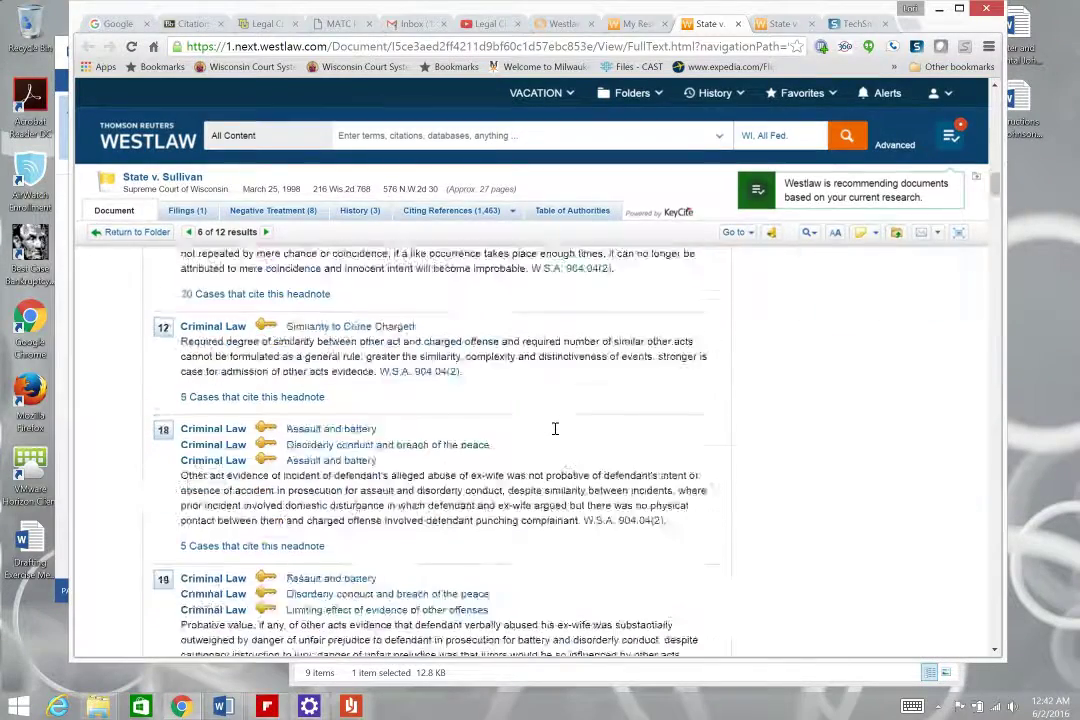
scroll(555, 430, "down", 14)
scroll(557, 434, "up", 4)
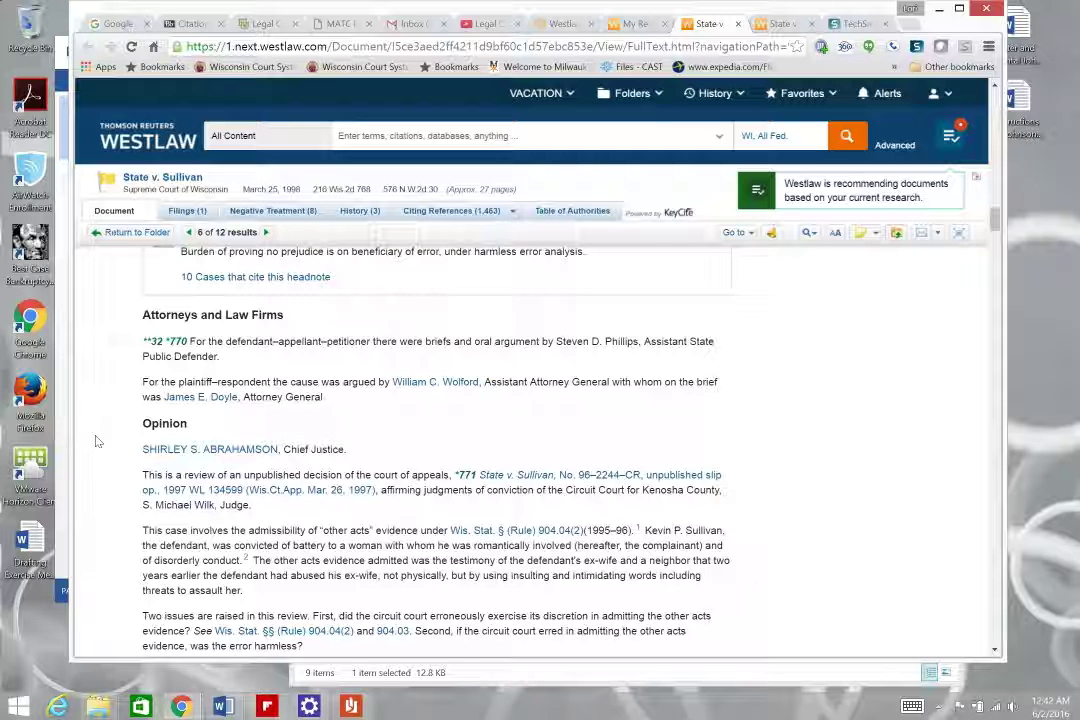
Return to the Word document and circle the pinpoint pages 556-57 and 779 in red in the Court of Appeals citation
key("alt+Tab")
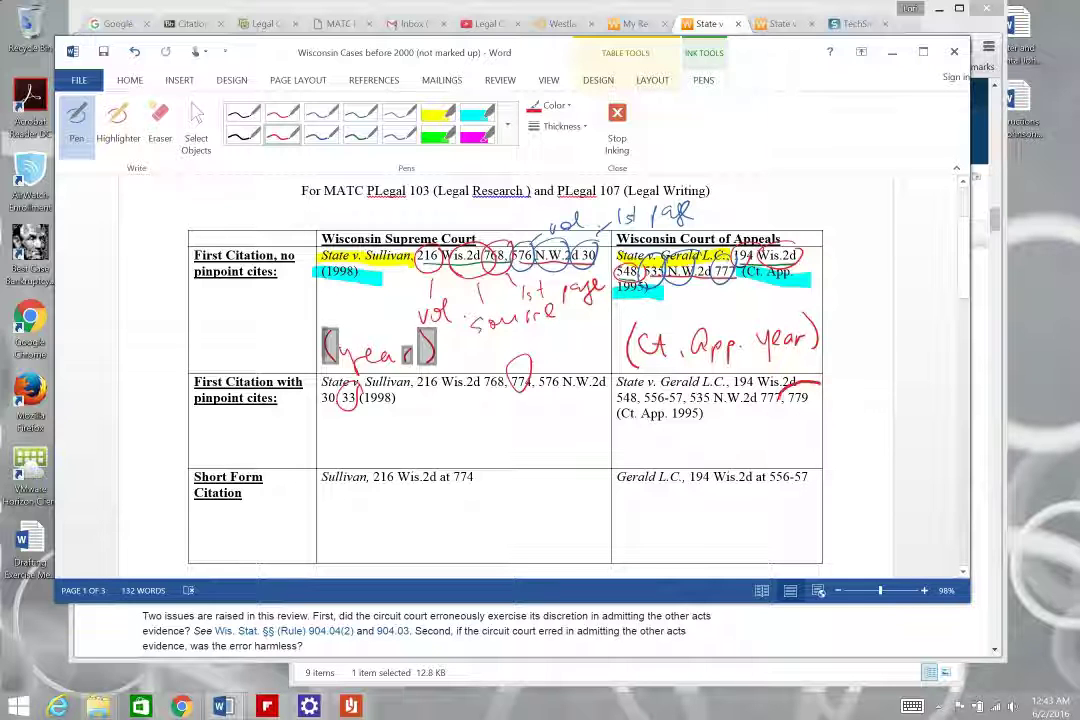
left_click_drag(792, 383, 814, 382)
left_click_drag(684, 394, 686, 399)
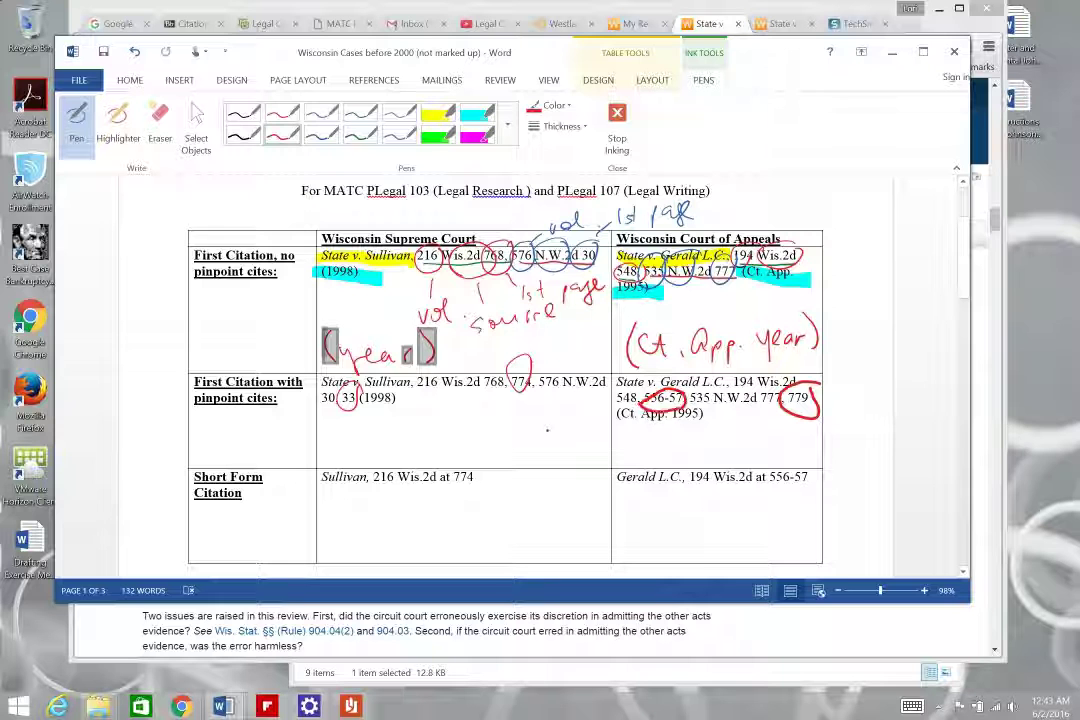
Draw a thin red line from the circled 33 to page 774 in the Supreme Court short form citation
left_click(282, 118)
left_click_drag(350, 409, 460, 479)
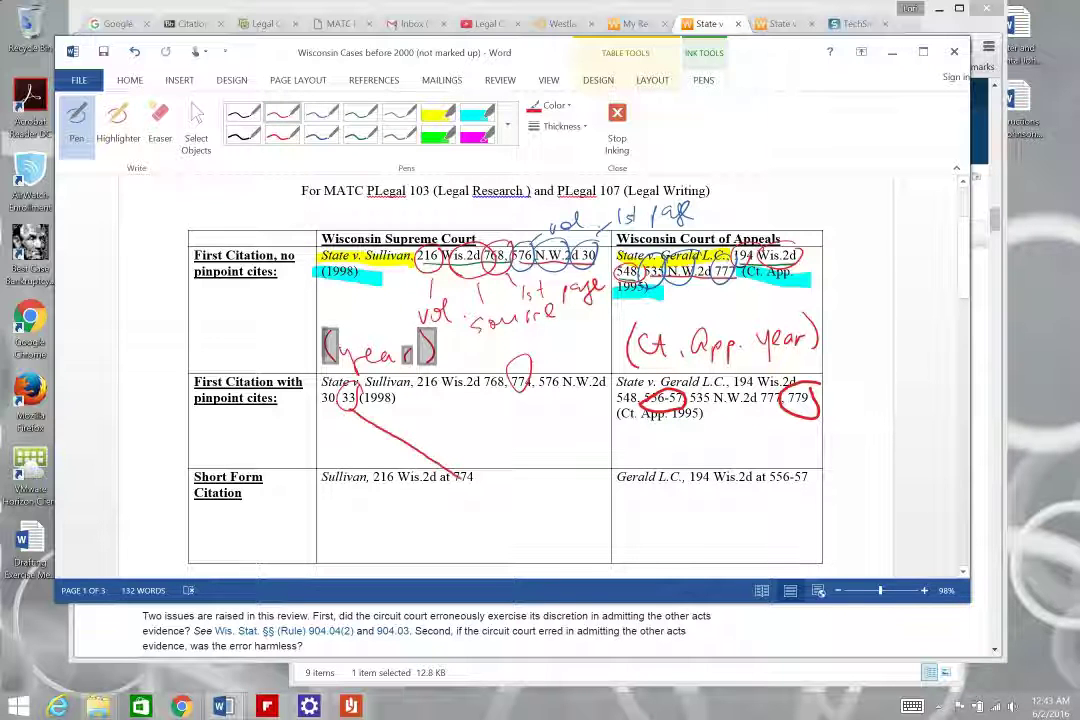
Draw red lines from the circled 774, 556-57 and 779 converging below the Supreme Court pinpoint citation, and handwrite "pp" beside them
left_click_drag(508, 390, 420, 447)
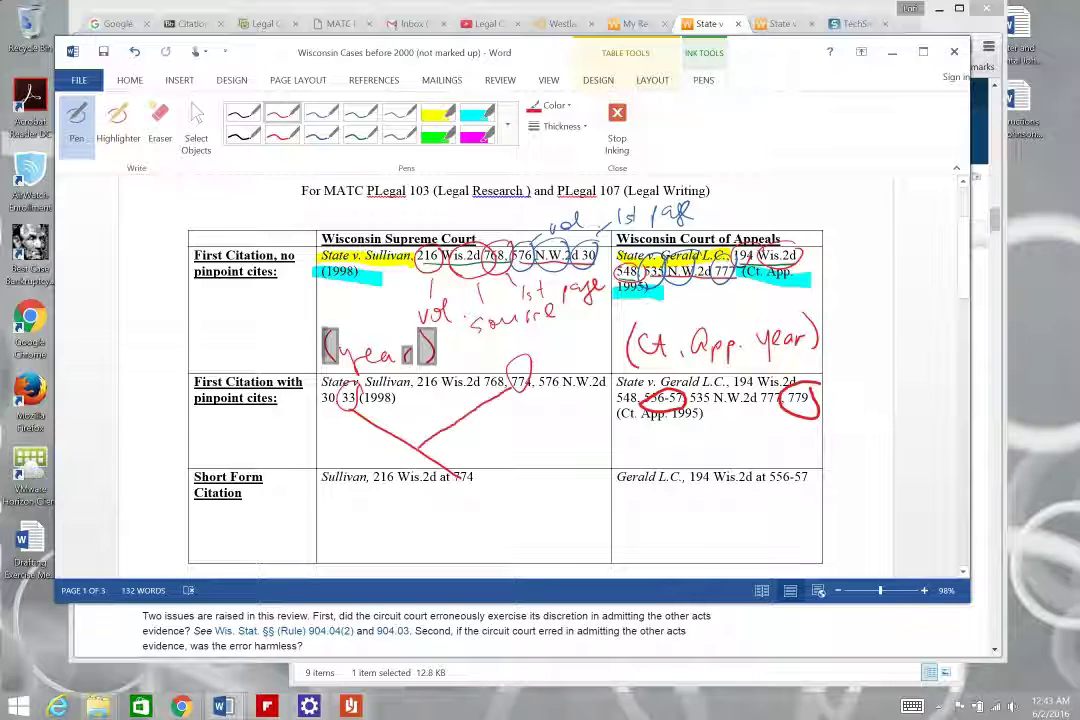
mouse_move(645, 404)
left_mouse_down()
mouse_move(528, 426)
mouse_move(444, 424)
left_mouse_up()
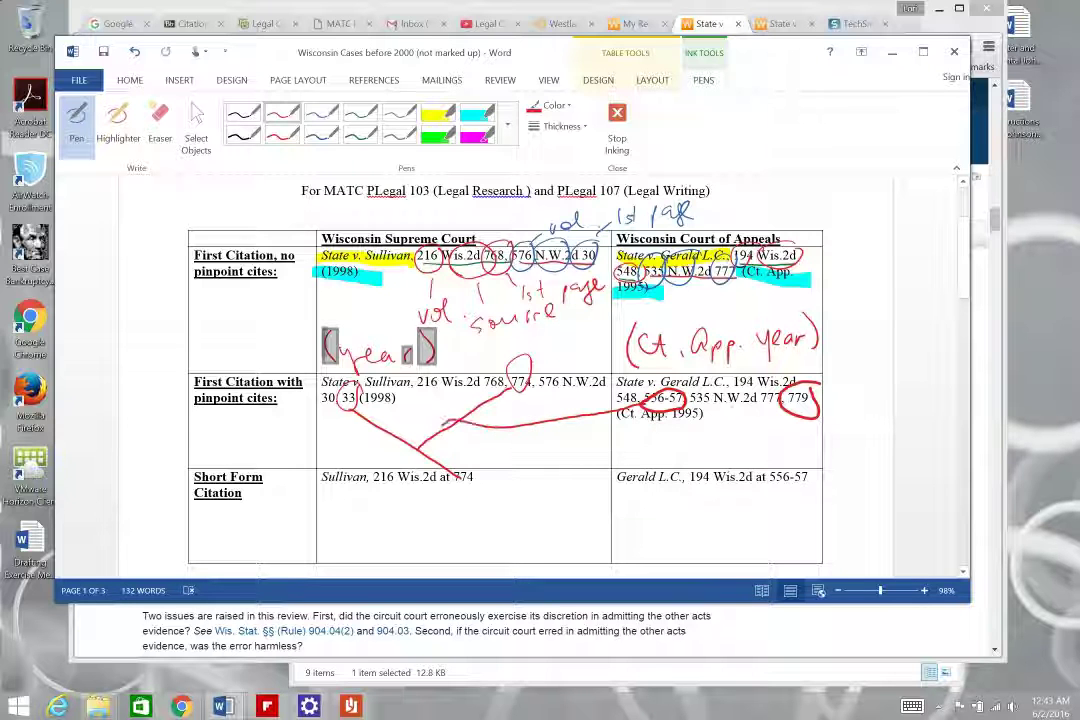
mouse_move(815, 410)
left_mouse_down()
mouse_move(805, 432)
mouse_move(440, 440)
mouse_move(463, 475)
mouse_move(462, 466)
mouse_move(479, 476)
mouse_move(485, 455)
left_mouse_up()
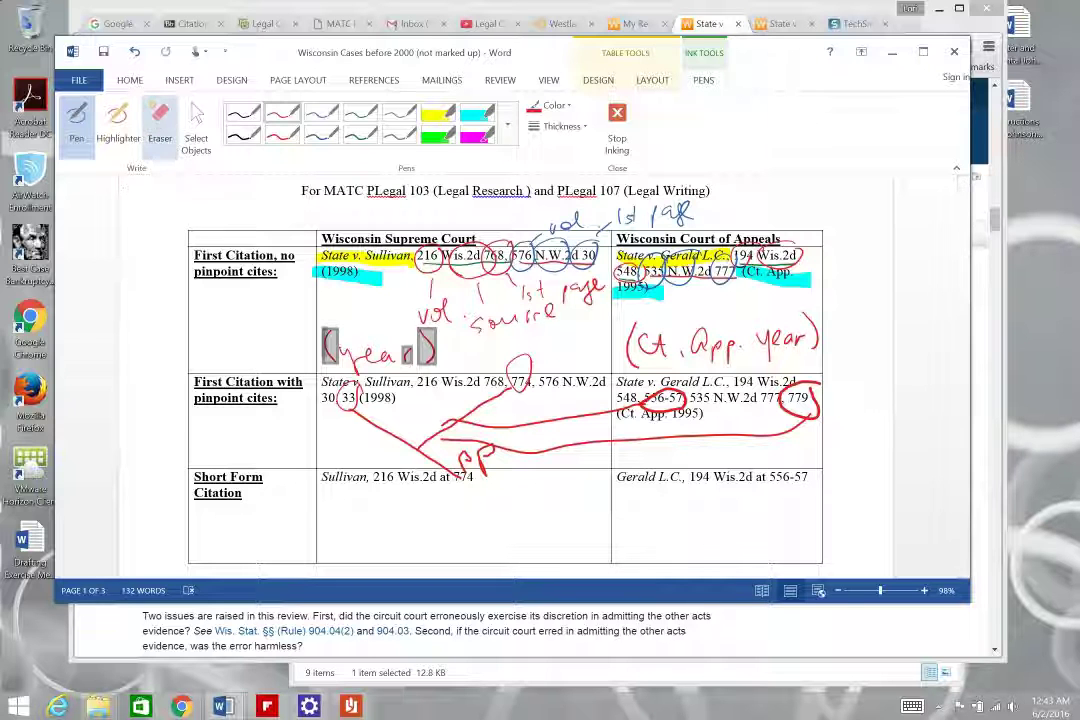
Erase the handwritten "pp" and the red line running from the circled 33 to the short form citation
left_click(160, 120)
left_click_drag(428, 459, 495, 468)
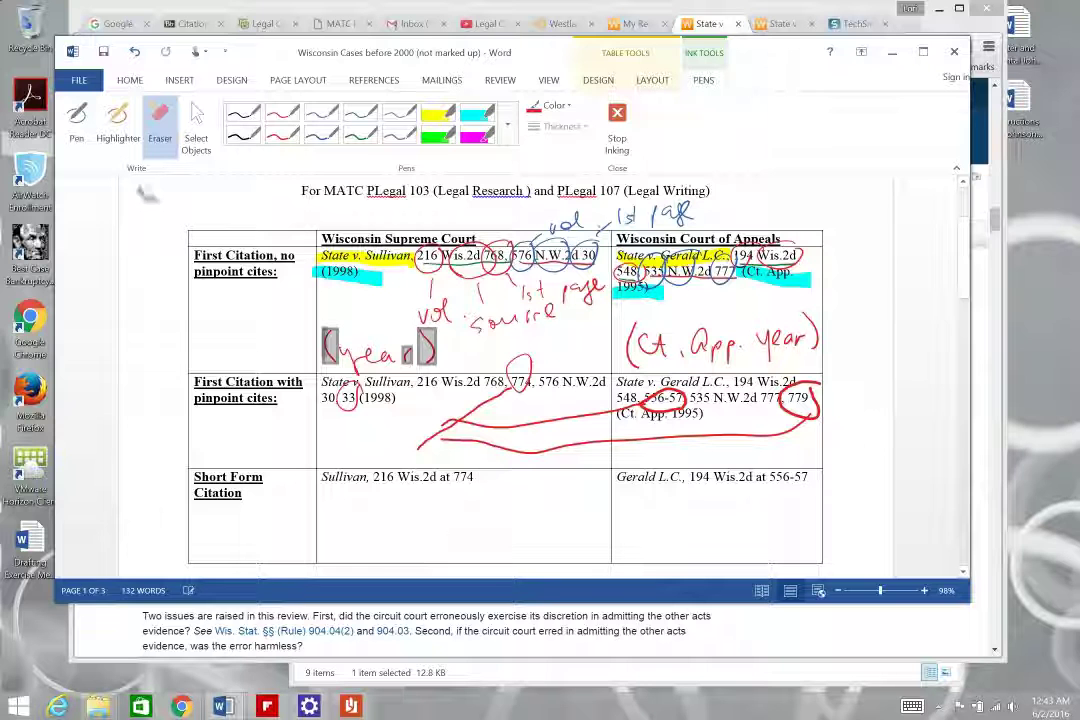
left_click(115, 125)
left_click(118, 118)
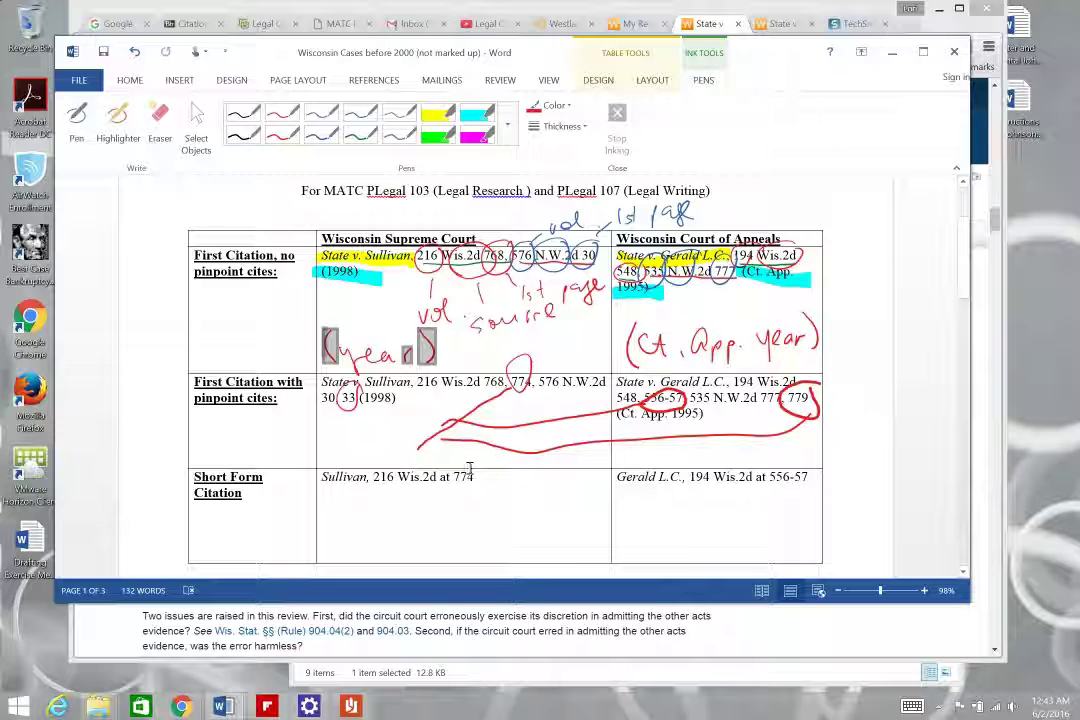
Highlight the case names Sullivan and Gerald L.C. in yellow in the short form citation row
scroll(500, 465, "down", 1)
scroll(500, 465, "down", 1)
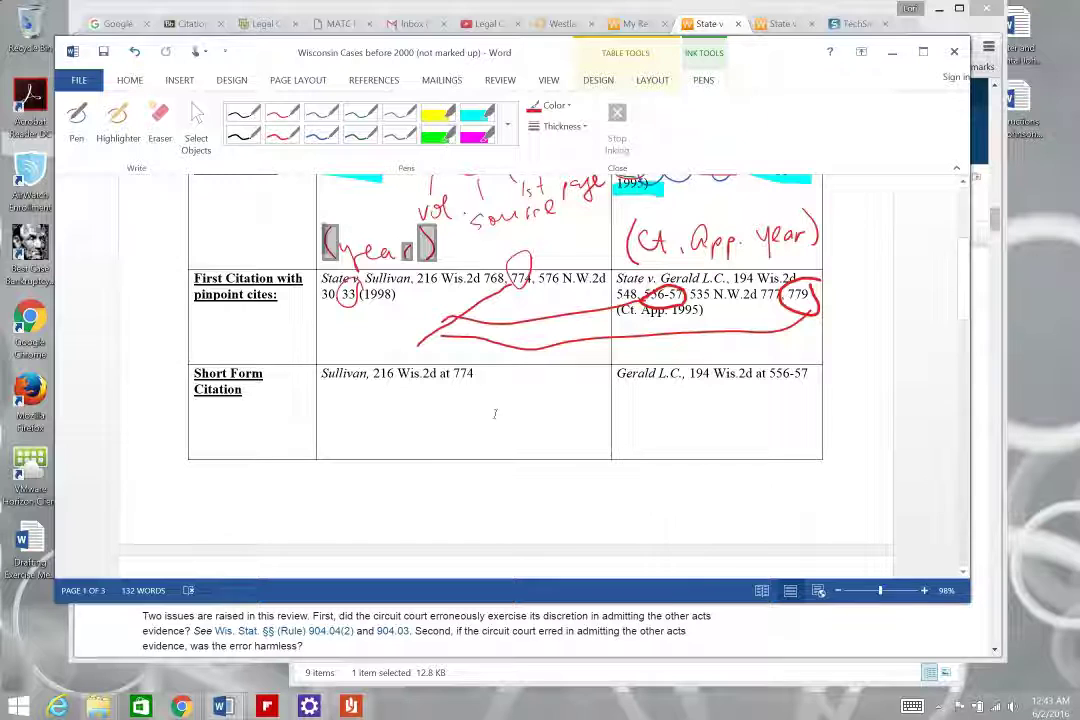
left_click(428, 118)
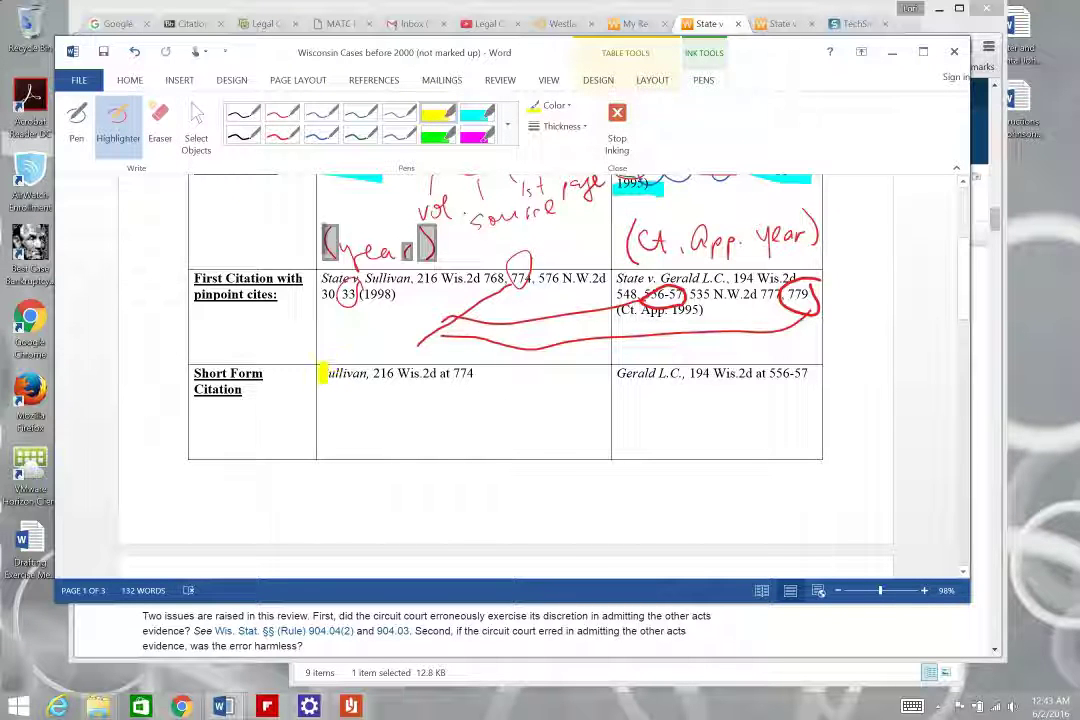
left_click_drag(319, 376, 377, 378)
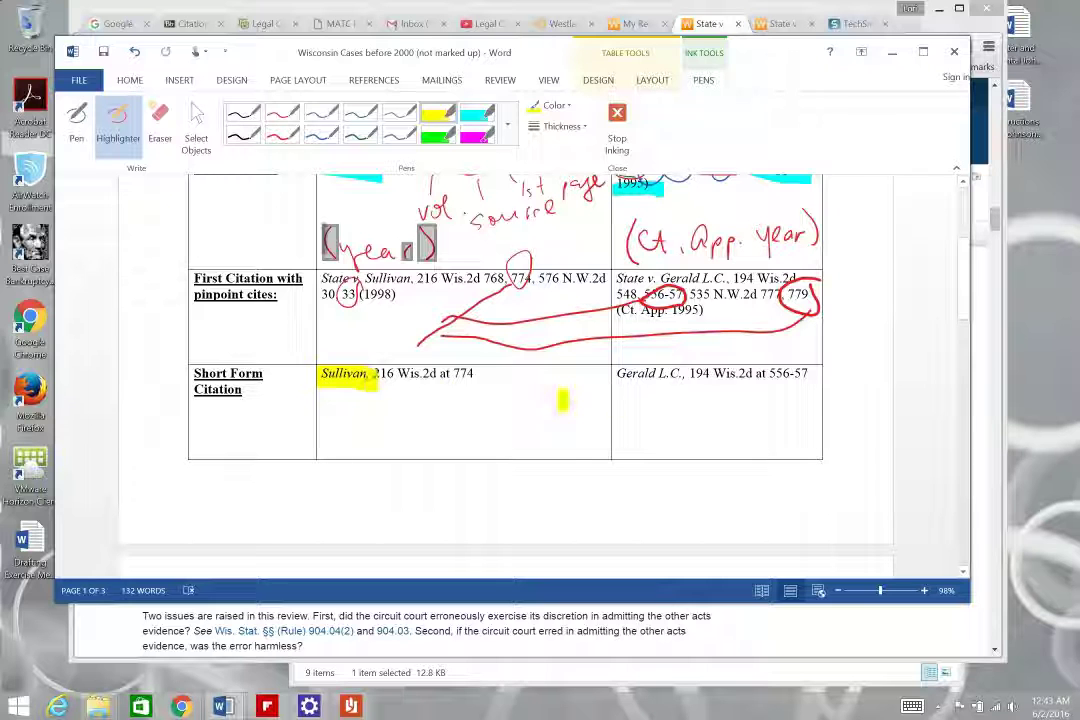
left_click_drag(612, 375, 688, 376)
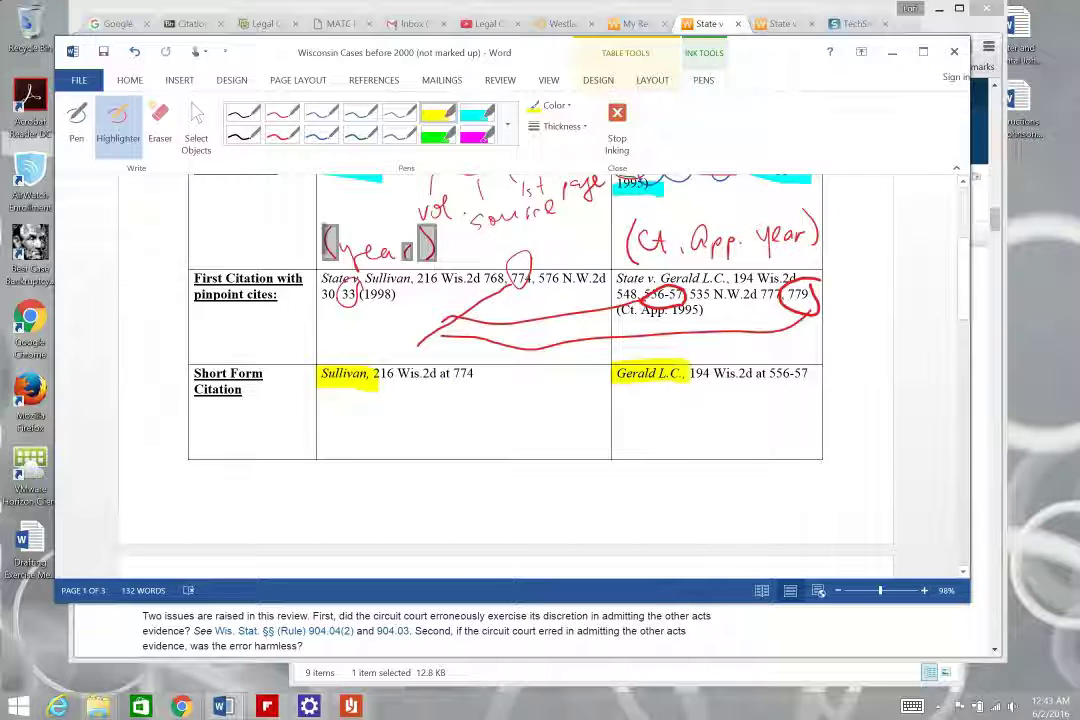
Circle 216, Wis.2d and "at" in red and underline 774 in the Supreme Court short form citation
left_click(283, 118)
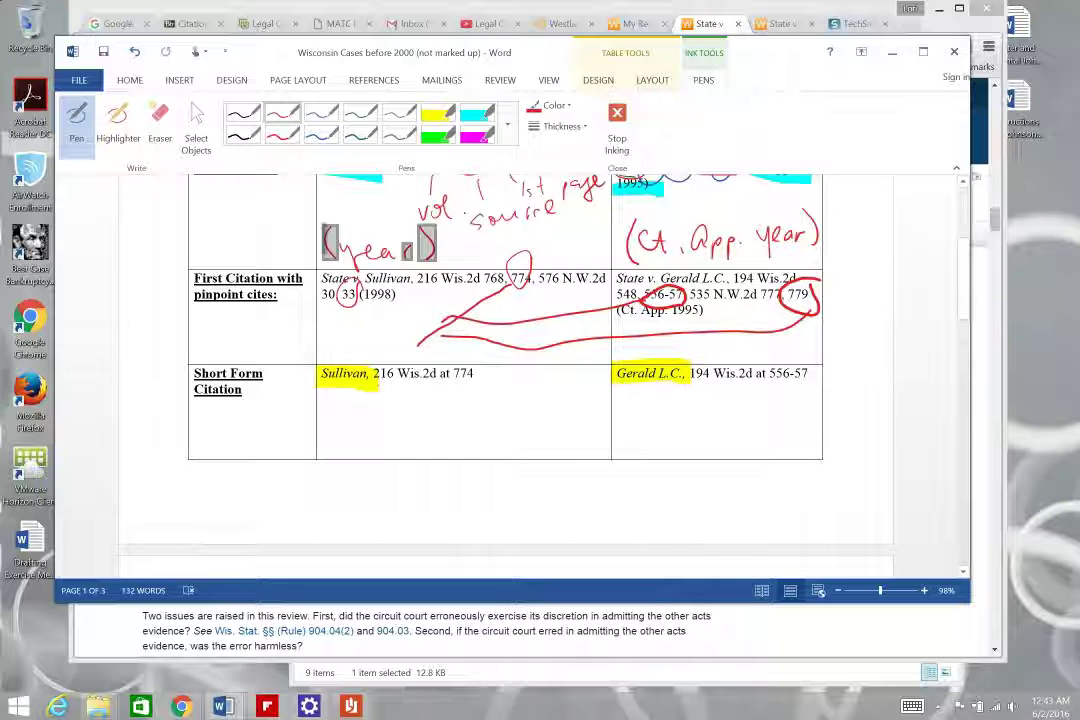
mouse_move(380, 386)
left_mouse_down()
mouse_move(385, 366)
mouse_move(382, 393)
mouse_move(434, 385)
mouse_move(420, 361)
mouse_move(435, 380)
mouse_move(451, 370)
mouse_move(478, 377)
left_mouse_up()
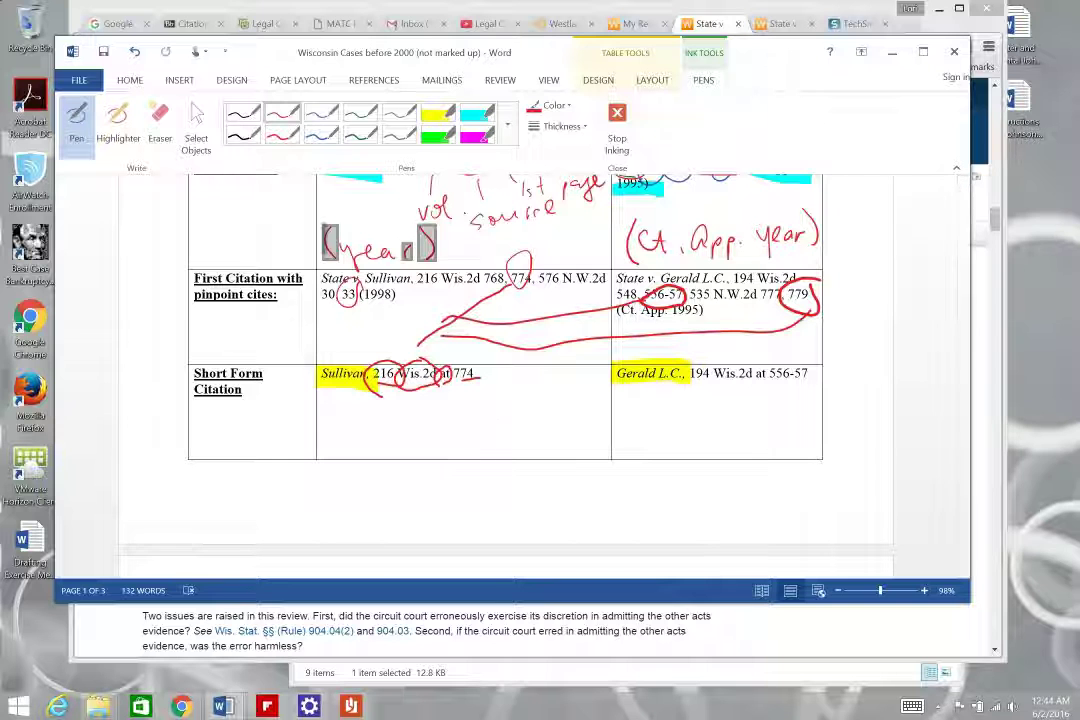
Erase the red marks and the yellow highlight from the Supreme Court short form citation
left_click(160, 125)
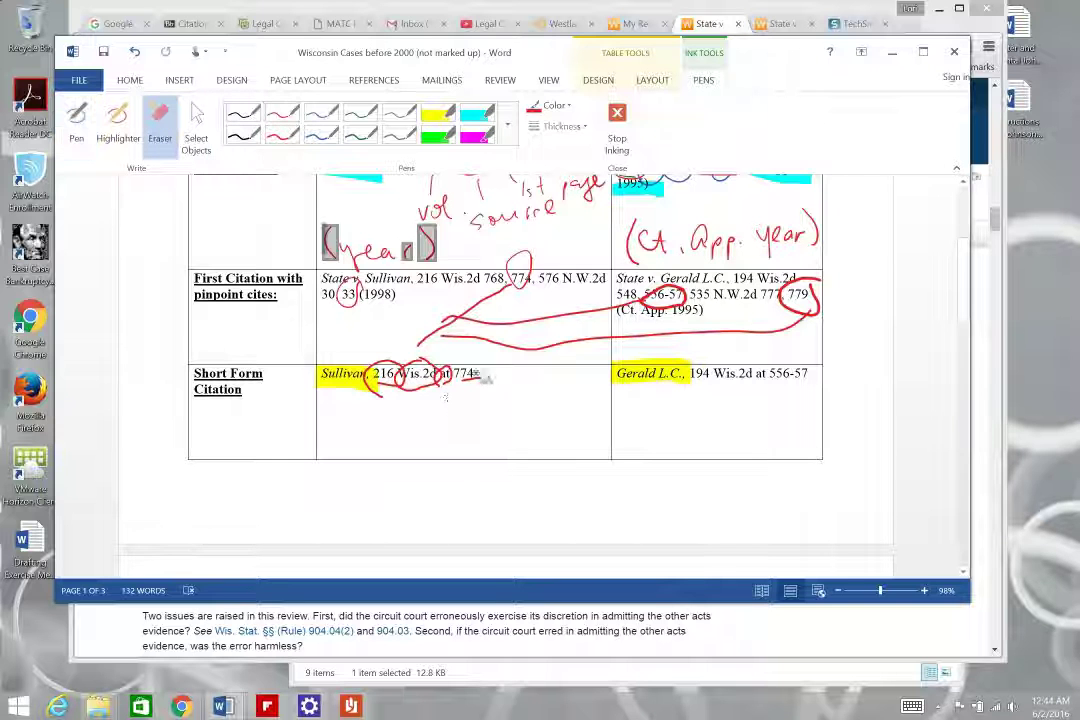
mouse_move(470, 371)
left_mouse_down()
mouse_move(431, 383)
mouse_move(453, 383)
mouse_move(389, 363)
mouse_move(338, 394)
left_mouse_up()
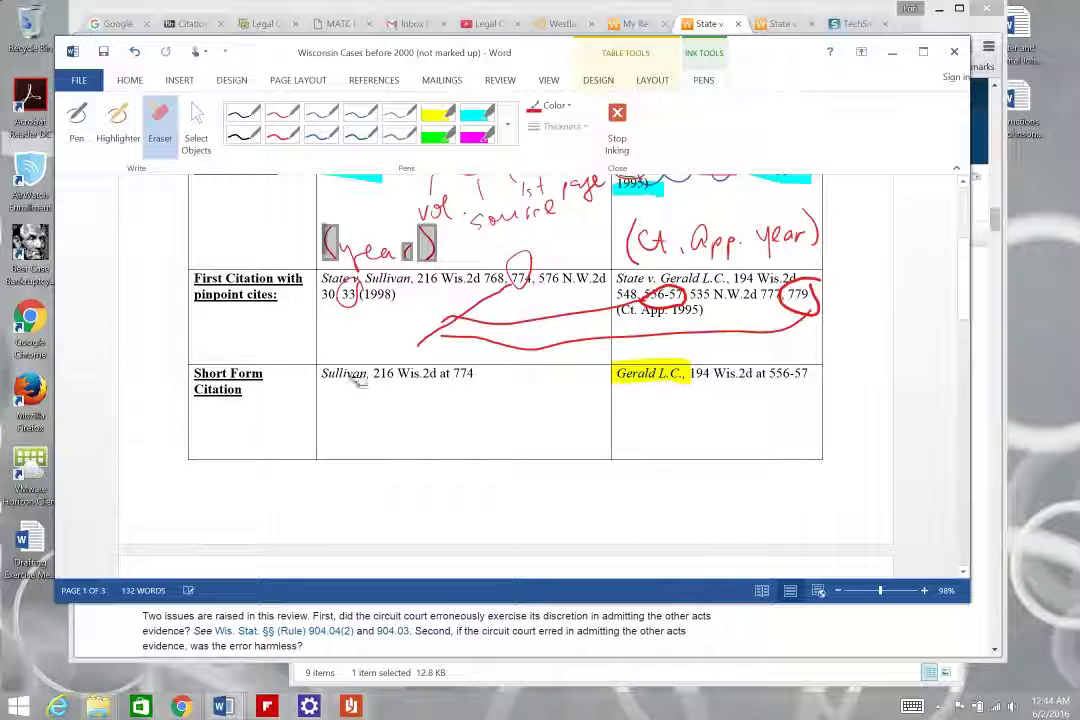
key("Escape")
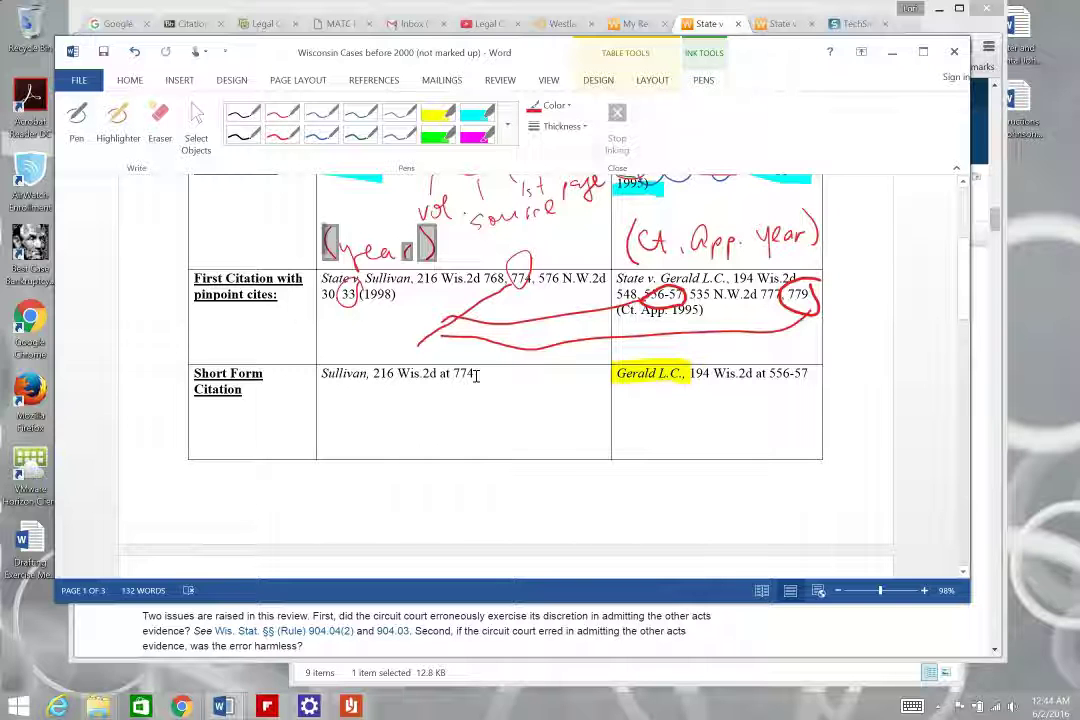
Circle 194 and "at" and underline Wis.2d and 556-57 in thick red ink in the Court of Appeals short form citation
left_click(278, 136)
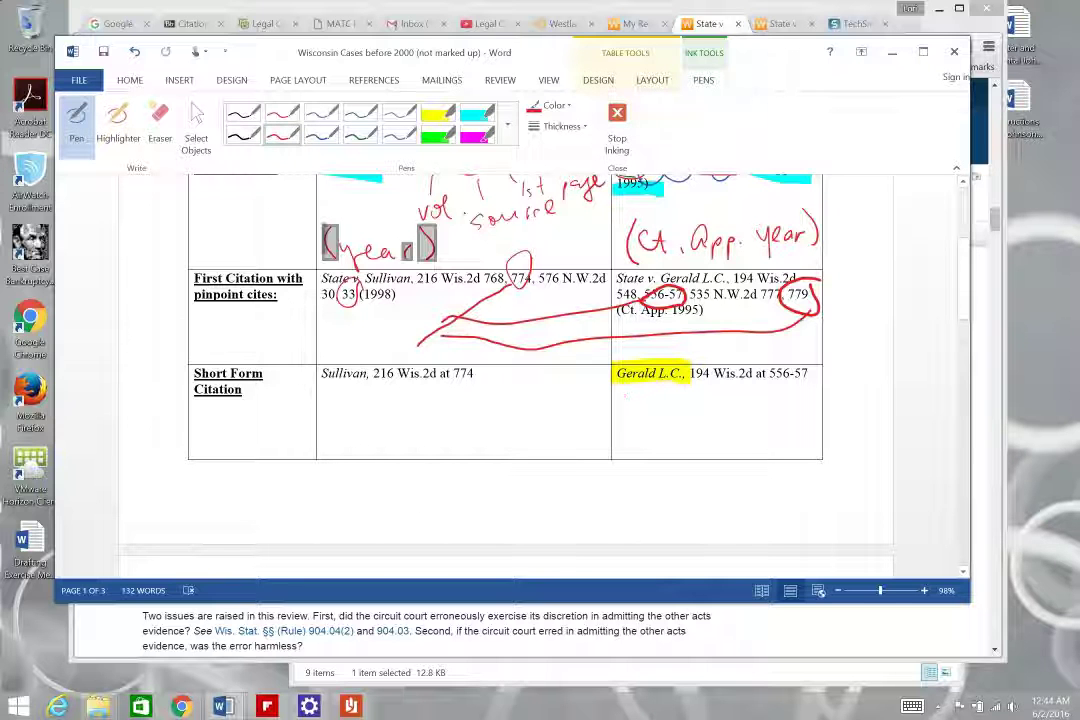
mouse_move(708, 363)
left_mouse_down()
mouse_move(680, 378)
mouse_move(712, 366)
mouse_move(809, 378)
left_mouse_up()
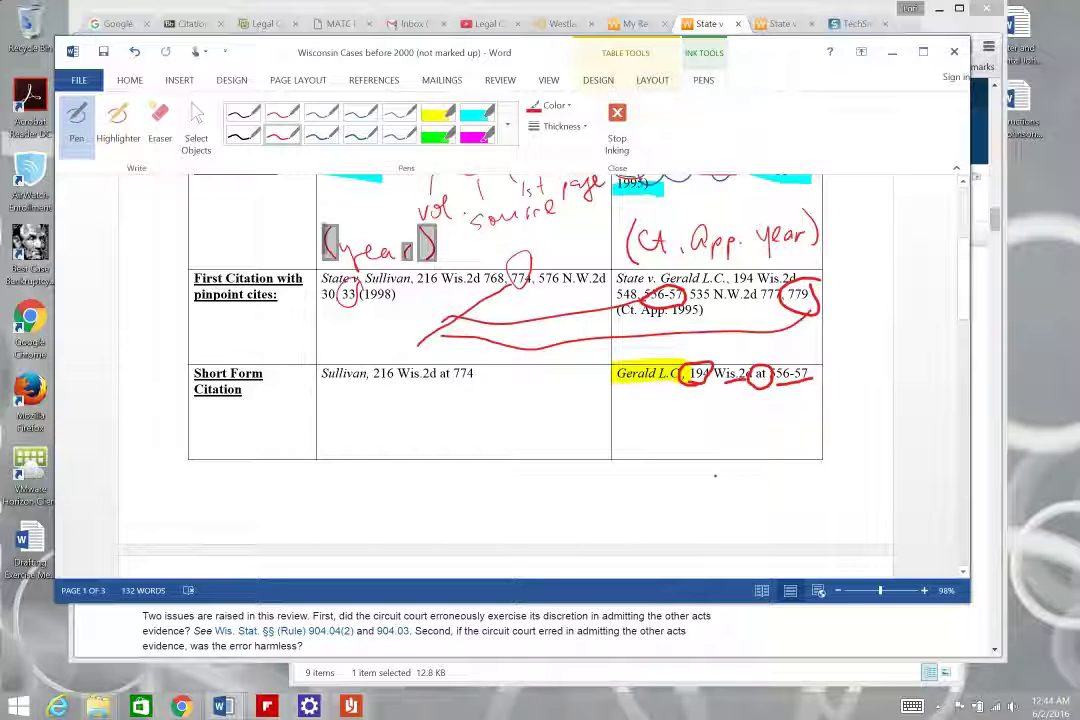
scroll(716, 477, "down", 4)
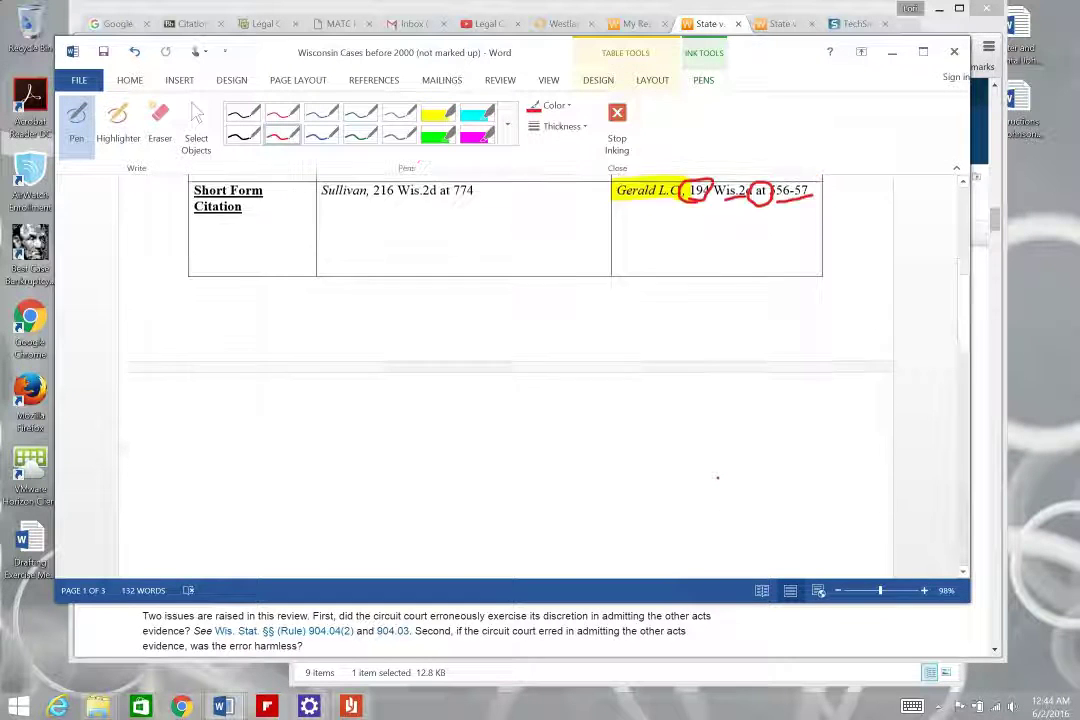
scroll(717, 478, "up", 4)
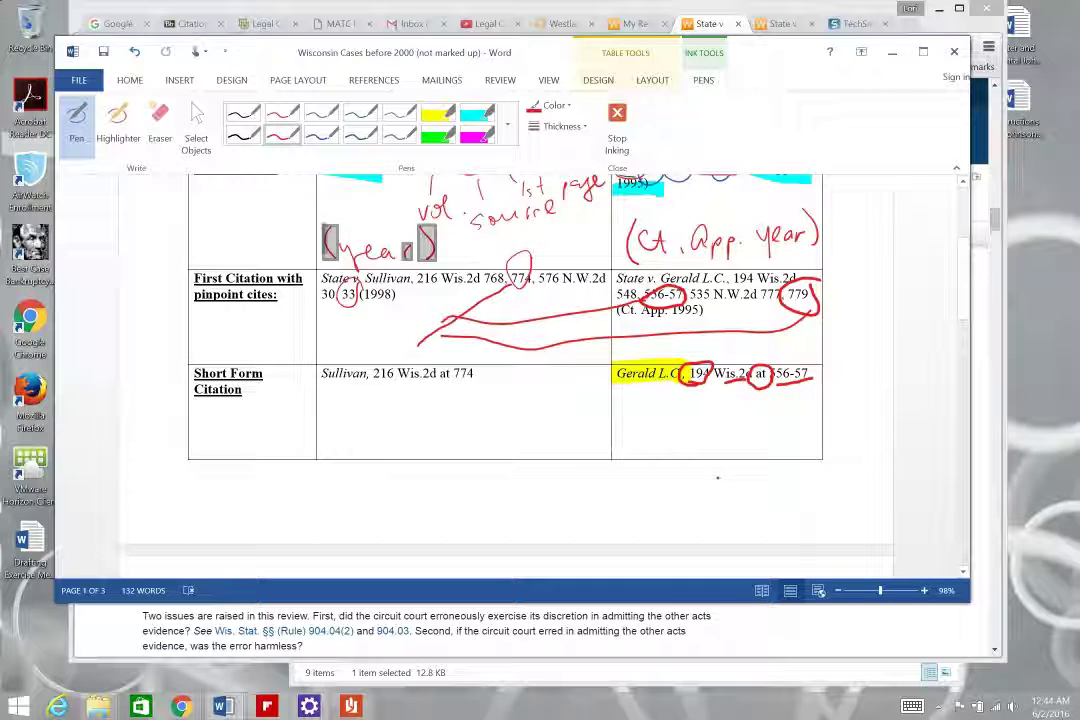